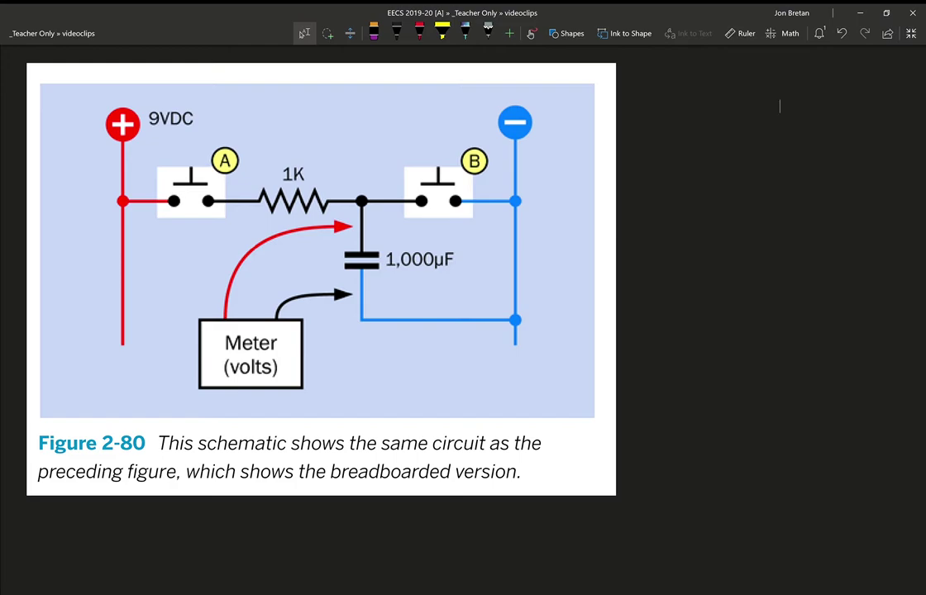
# - Set the pen to grey and sketch two shaded parallel plates side by side on the blank canvas beyond the schematic
pyautogui.hscroll(8, 463, 320)
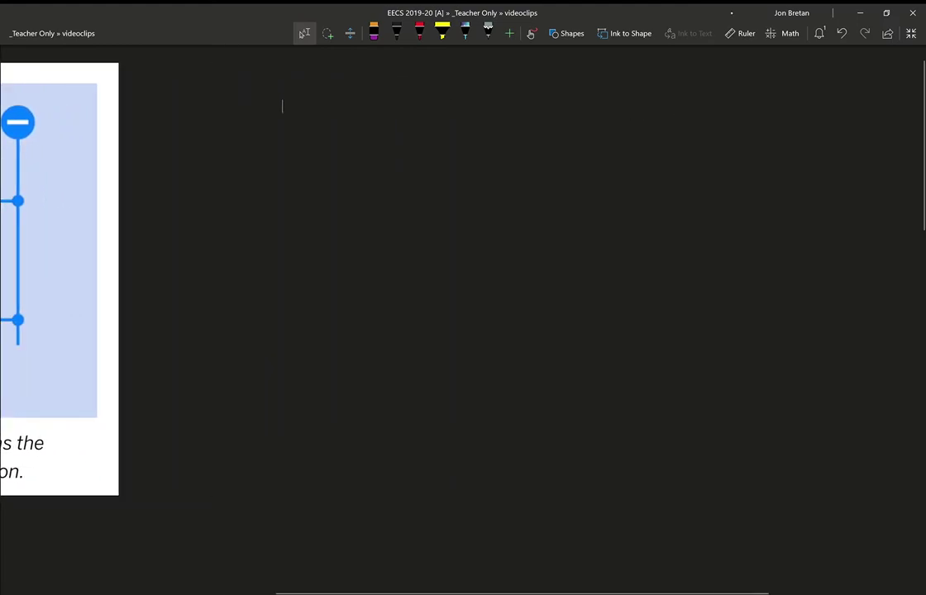
pyautogui.hscroll(2, 463, 320)
pyautogui.hscroll(-1, 463, 320)
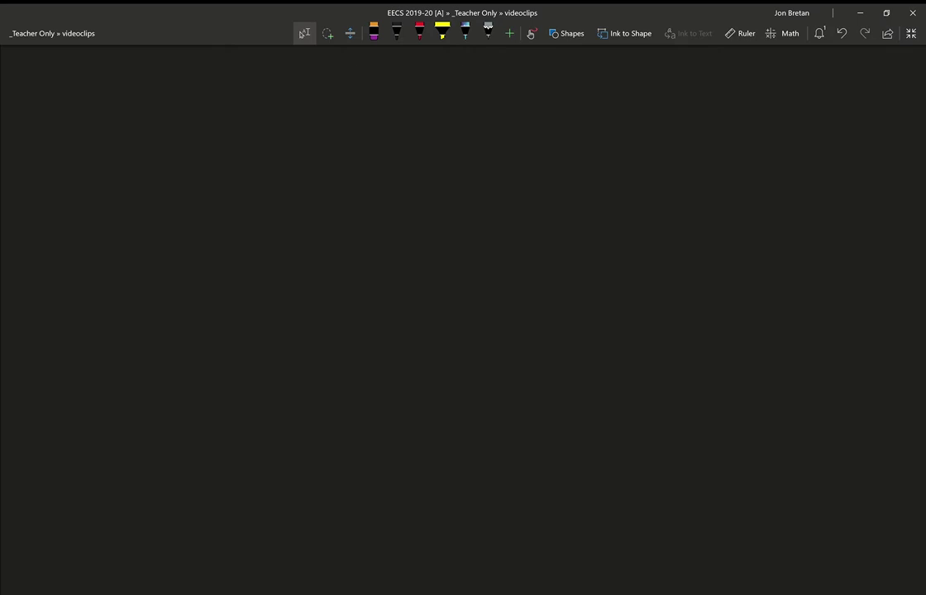
pyautogui.click(397, 33)
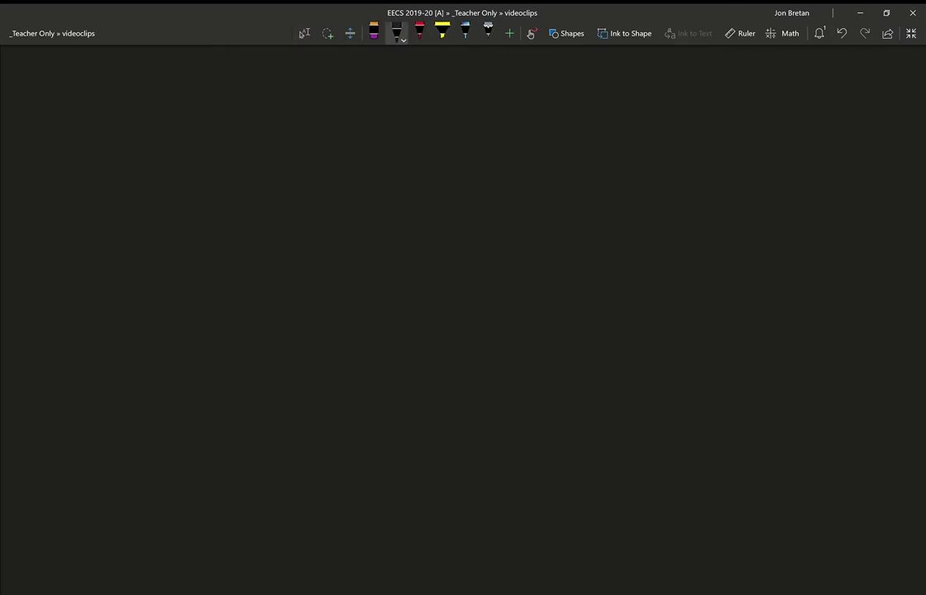
pyautogui.click(398, 33)
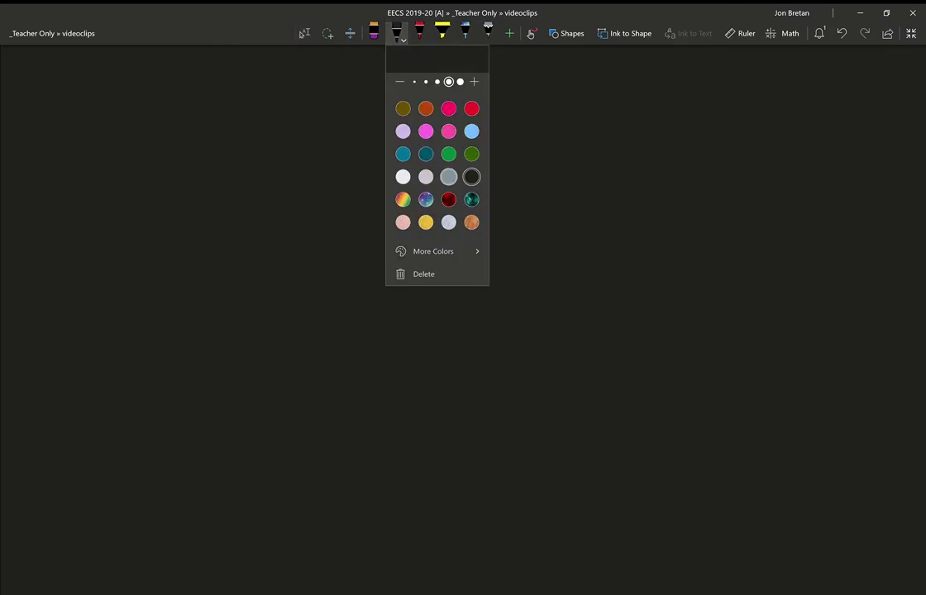
pyautogui.click(449, 177)
pyautogui.press('Escape')
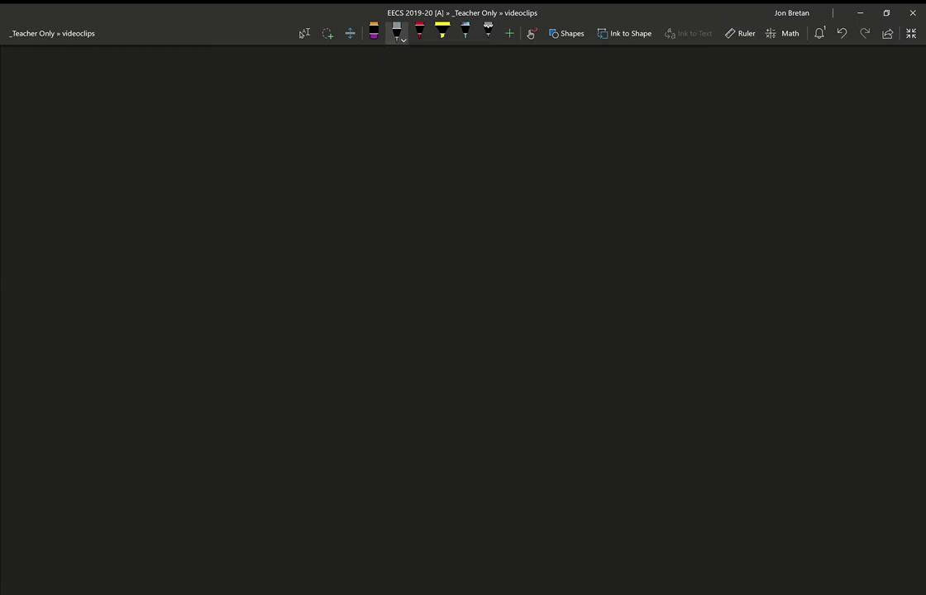
pyautogui.moveTo(402, 261)
pyautogui.mouseDown()
pyautogui.moveTo(405, 341)
pyautogui.moveTo(468, 288)
pyautogui.moveTo(460, 233)
pyautogui.moveTo(463, 289)
pyautogui.mouseUp()
pyautogui.moveTo(422, 243)
pyautogui.mouseDown()
pyautogui.moveTo(405, 281)
pyautogui.moveTo(441, 239)
pyautogui.moveTo(443, 286)
pyautogui.moveTo(426, 310)
pyautogui.moveTo(416, 292)
pyautogui.moveTo(434, 314)
pyautogui.moveTo(454, 279)
pyautogui.mouseUp()
pyautogui.moveTo(348, 253)
pyautogui.mouseDown()
pyautogui.moveTo(351, 306)
pyautogui.moveTo(390, 326)
pyautogui.moveTo(415, 239)
pyautogui.moveTo(374, 240)
pyautogui.moveTo(354, 296)
pyautogui.moveTo(372, 324)
pyautogui.moveTo(393, 249)
pyautogui.moveTo(390, 303)
pyautogui.moveTo(363, 334)
pyautogui.mouseUp()
pyautogui.moveTo(391, 237); pyautogui.dragTo(358, 296)
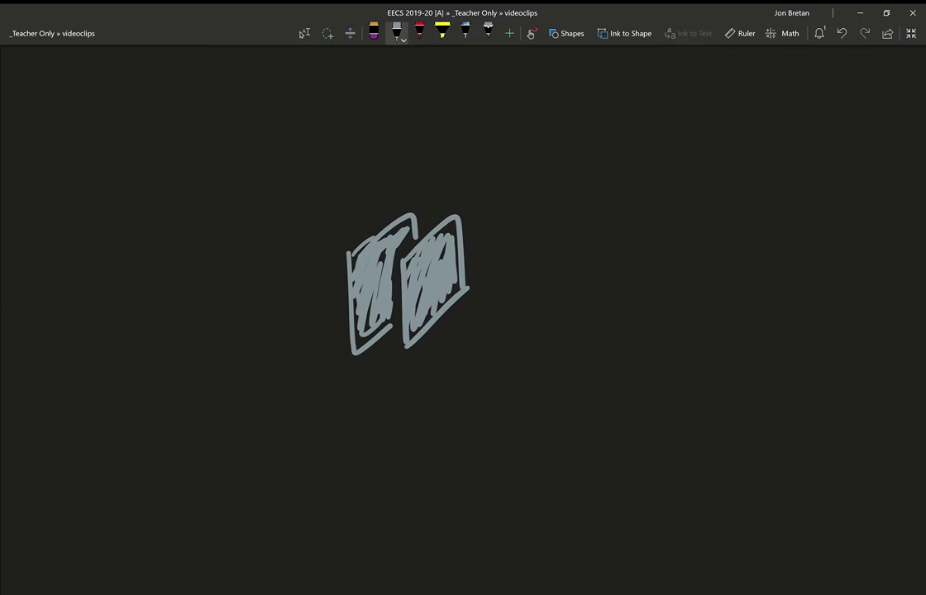
# - Label the gap between the plates d and write the note "d ~ 1mm → 1µm" beside the sketch
pyautogui.moveTo(411, 191)
pyautogui.mouseDown()
pyautogui.moveTo(412, 176)
pyautogui.moveTo(435, 169)
pyautogui.moveTo(462, 185)
pyautogui.mouseUp()
pyautogui.moveTo(566, 138)
pyautogui.mouseDown()
pyautogui.moveTo(571, 152)
pyautogui.moveTo(609, 139)
pyautogui.moveTo(637, 149)
pyautogui.mouseUp()
pyautogui.moveTo(630, 154); pyautogui.dragTo(644, 153)
pyautogui.moveTo(652, 141); pyautogui.dragTo(784, 144)
pyautogui.moveTo(776, 148)
pyautogui.mouseDown()
pyautogui.moveTo(829, 138)
pyautogui.moveTo(847, 147)
pyautogui.mouseUp()
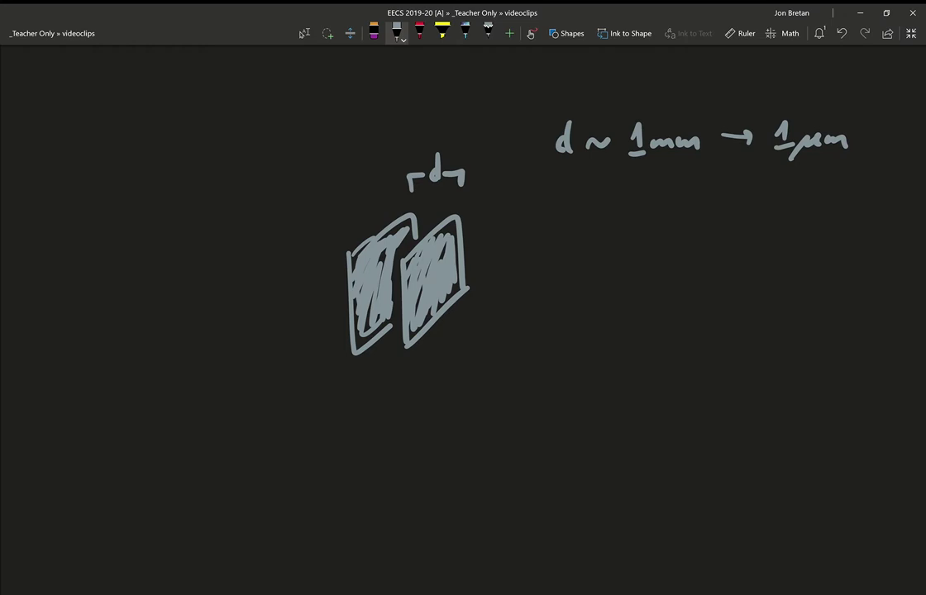
# - Draw the capacitor schematic symbol with a lead on each side, up and to the left of the plates
pyautogui.moveTo(370, 366)
pyautogui.mouseDown()
pyautogui.moveTo(372, 388)
pyautogui.moveTo(404, 363)
pyautogui.moveTo(385, 388)
pyautogui.mouseUp()
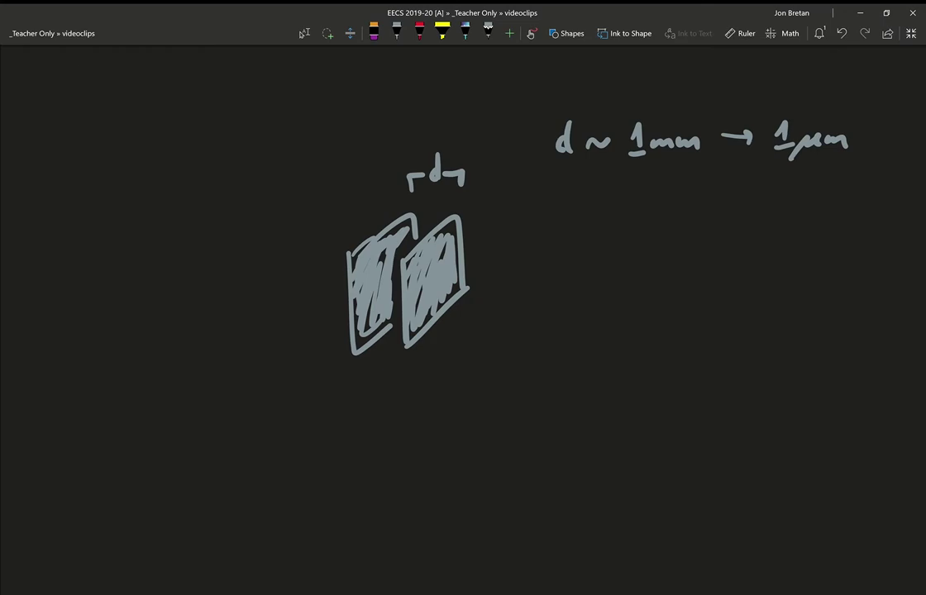
pyautogui.moveTo(97, 133)
pyautogui.mouseDown()
pyautogui.moveTo(168, 134)
pyautogui.moveTo(170, 155)
pyautogui.mouseUp()
pyautogui.moveTo(168, 119)
pyautogui.mouseDown()
pyautogui.moveTo(169, 155)
pyautogui.moveTo(182, 159)
pyautogui.moveTo(191, 138)
pyautogui.moveTo(239, 135)
pyautogui.mouseUp()
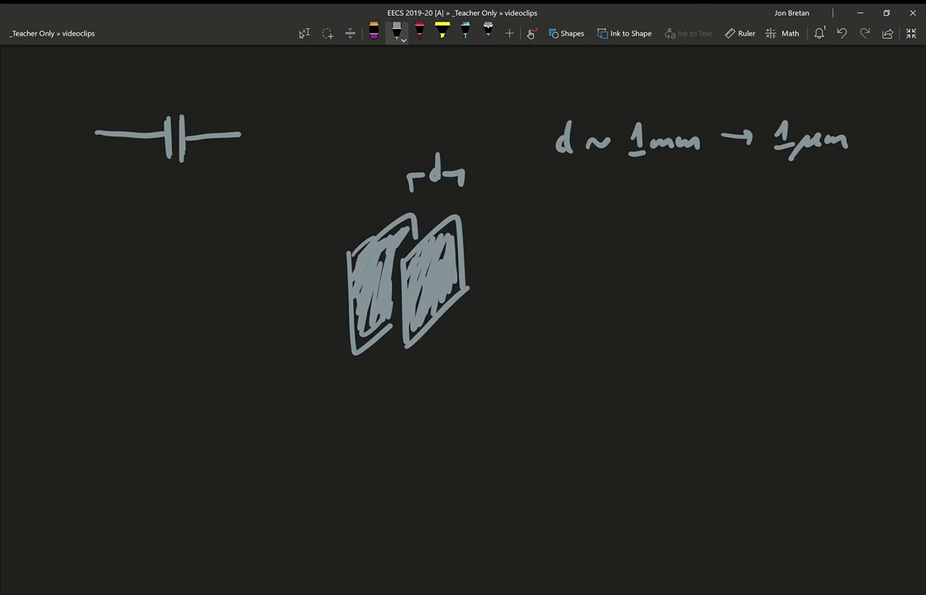
# - Sketch a multimeter with a dial and an OL display below the capacitor symbol, with two probe arrows pointing to its leads
pyautogui.moveTo(149, 203); pyautogui.dragTo(151, 159)
pyautogui.moveTo(192, 199); pyautogui.dragTo(196, 160)
pyautogui.moveTo(190, 173); pyautogui.dragTo(197, 161)
pyautogui.moveTo(144, 212)
pyautogui.mouseDown()
pyautogui.moveTo(174, 323)
pyautogui.moveTo(155, 208)
pyautogui.moveTo(176, 251)
pyautogui.moveTo(172, 223)
pyautogui.mouseUp()
pyautogui.moveTo(163, 281)
pyautogui.mouseDown()
pyautogui.moveTo(173, 274)
pyautogui.moveTo(175, 289)
pyautogui.mouseUp()
pyautogui.moveTo(167, 236); pyautogui.dragTo(169, 235)
pyautogui.moveTo(178, 232)
pyautogui.mouseDown()
pyautogui.moveTo(179, 242)
pyautogui.moveTo(191, 235)
pyautogui.mouseUp()
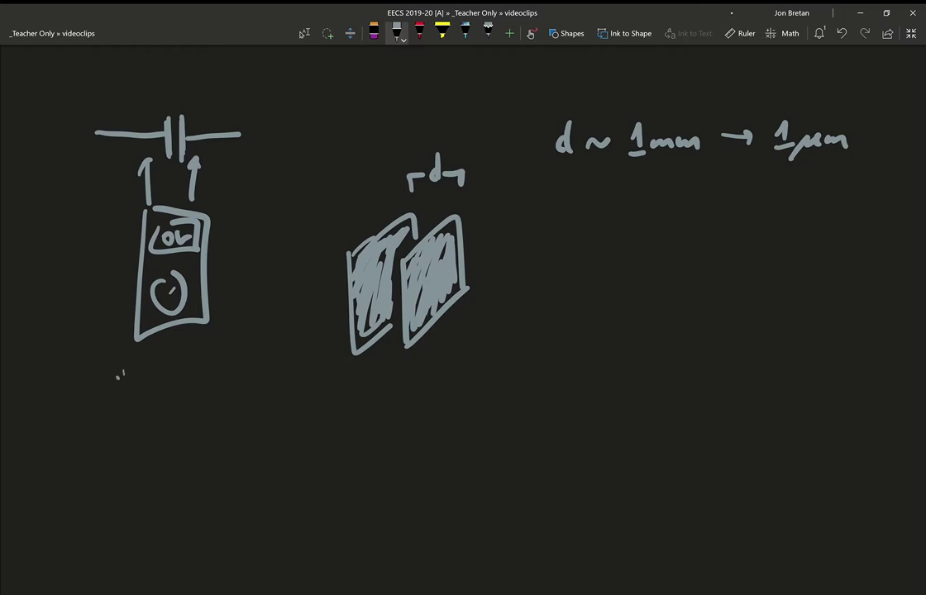
# - Write "zero load" in quotation marks and ∞ Ω beneath the multimeter sketch
pyautogui.moveTo(124, 376); pyautogui.dragTo(126, 381)
pyautogui.moveTo(133, 383)
pyautogui.mouseDown()
pyautogui.moveTo(143, 404)
pyautogui.moveTo(171, 382)
pyautogui.mouseUp()
pyautogui.moveTo(183, 363); pyautogui.dragTo(187, 386)
pyautogui.moveTo(195, 376); pyautogui.dragTo(201, 375)
pyautogui.moveTo(209, 371); pyautogui.dragTo(223, 376)
pyautogui.moveTo(228, 354); pyautogui.dragTo(233, 375)
pyautogui.moveTo(232, 344); pyautogui.dragTo(243, 346)
pyautogui.moveTo(146, 438); pyautogui.dragTo(241, 425)
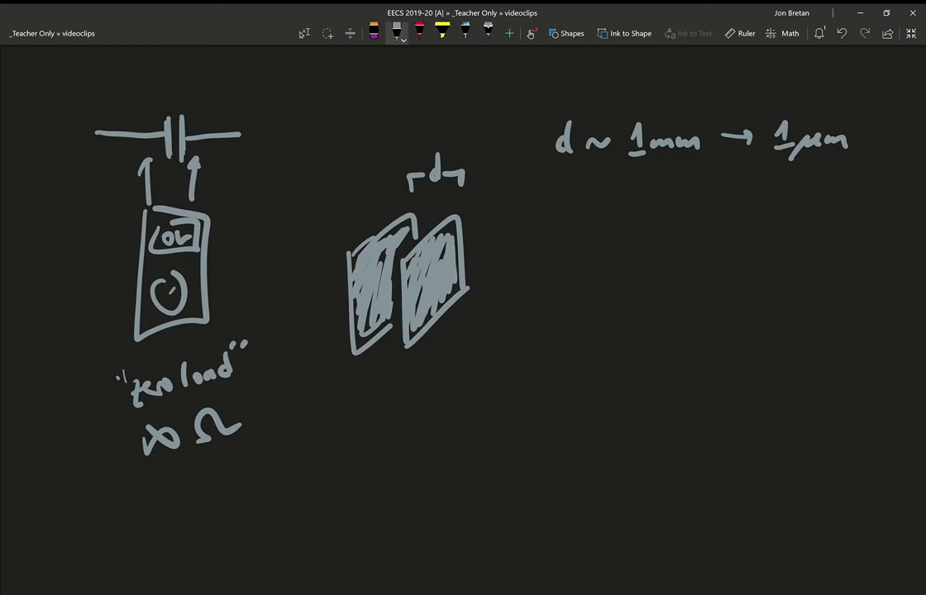
# - Draw a battery below the plates, wire it to both plates, and mark its + and - terminals
pyautogui.moveTo(343, 296)
pyautogui.mouseDown()
pyautogui.moveTo(296, 362)
pyautogui.moveTo(343, 447)
pyautogui.moveTo(348, 476)
pyautogui.mouseUp()
pyautogui.moveTo(363, 442)
pyautogui.mouseDown()
pyautogui.moveTo(365, 459)
pyautogui.moveTo(379, 456)
pyautogui.moveTo(380, 476)
pyautogui.mouseUp()
pyautogui.moveTo(393, 436)
pyautogui.mouseDown()
pyautogui.moveTo(394, 462)
pyautogui.moveTo(503, 391)
pyautogui.moveTo(467, 286)
pyautogui.mouseUp()
pyautogui.moveTo(329, 460); pyautogui.dragTo(332, 466)
pyautogui.moveTo(402, 464); pyautogui.dragTo(412, 464)
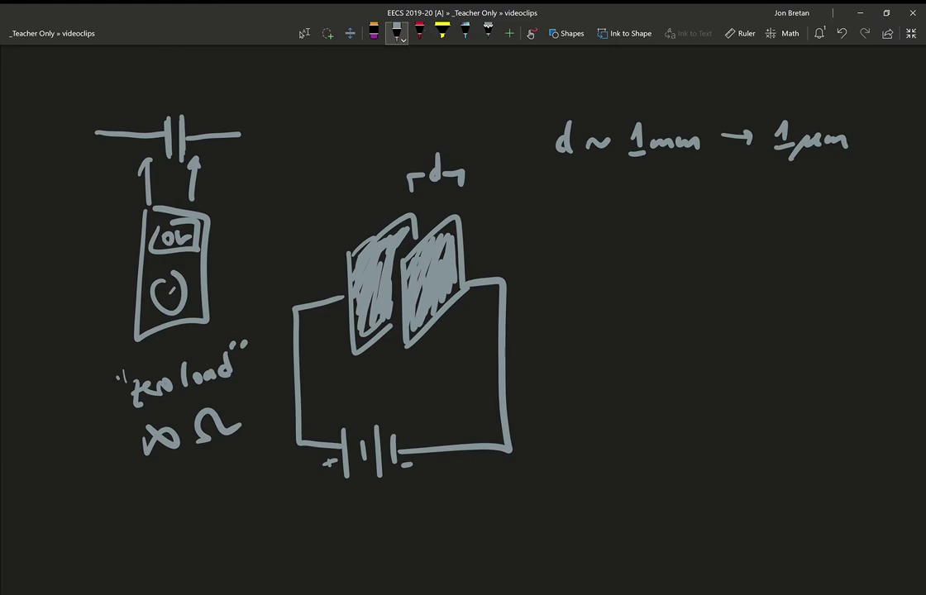
# - Mark the left plate's edge with red plus signs and trace the battery's positive sign in red
pyautogui.click(396, 33)
pyautogui.click(471, 109)
pyautogui.moveTo(342, 329); pyautogui.dragTo(345, 335)
pyautogui.moveTo(340, 304)
pyautogui.mouseDown()
pyautogui.moveTo(345, 318)
pyautogui.moveTo(346, 309)
pyautogui.mouseUp()
pyautogui.moveTo(339, 278); pyautogui.dragTo(340, 291)
pyautogui.moveTo(332, 284)
pyautogui.mouseDown()
pyautogui.moveTo(344, 283)
pyautogui.moveTo(340, 264)
pyautogui.mouseUp()
pyautogui.moveTo(331, 258); pyautogui.dragTo(358, 248)
pyautogui.moveTo(351, 243); pyautogui.dragTo(375, 235)
pyautogui.moveTo(368, 230); pyautogui.dragTo(389, 229)
pyautogui.moveTo(382, 223); pyautogui.dragTo(394, 220)
pyautogui.moveTo(329, 453); pyautogui.dragTo(330, 473)
pyautogui.moveTo(323, 463); pyautogui.dragTo(335, 460)
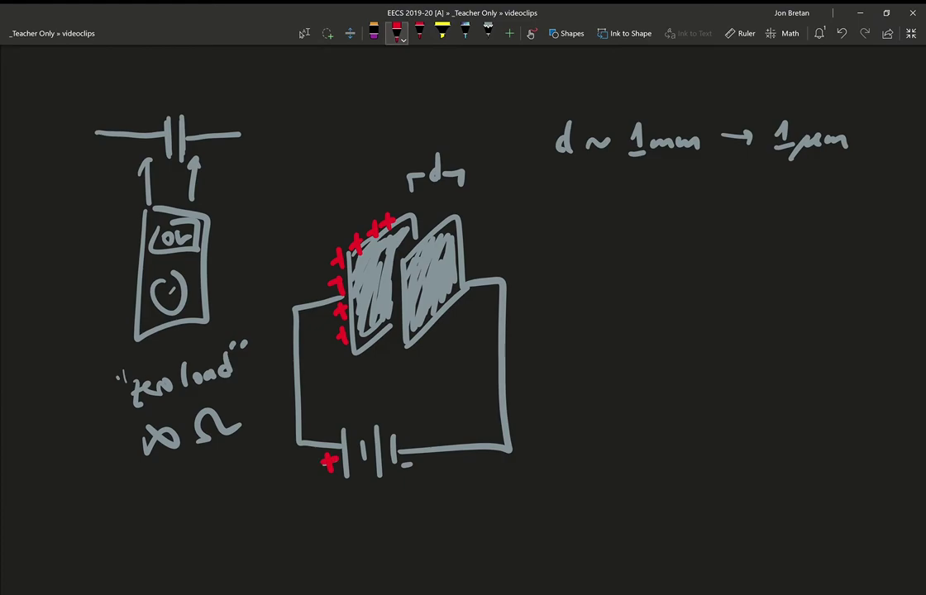
# - Mark the right plate with dark teal minus signs and trace the battery's negative sign in the same colour
pyautogui.click(397, 31)
pyautogui.click(425, 154)
pyautogui.press('Escape')
pyautogui.moveTo(416, 332); pyautogui.dragTo(425, 331)
pyautogui.moveTo(411, 313); pyautogui.dragTo(417, 292)
pyautogui.moveTo(412, 270); pyautogui.dragTo(418, 269)
pyautogui.moveTo(424, 249); pyautogui.dragTo(454, 234)
pyautogui.moveTo(450, 255); pyautogui.dragTo(461, 278)
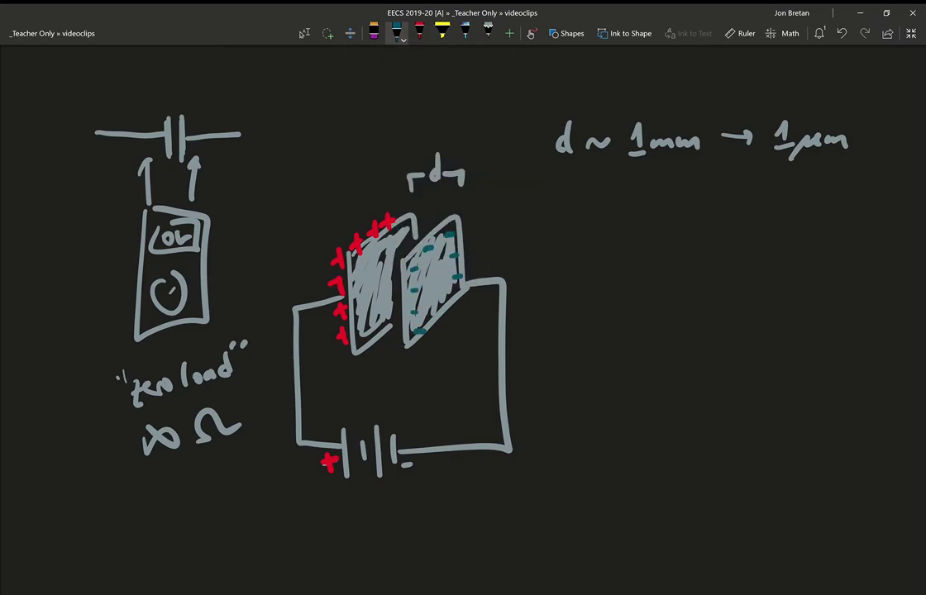
pyautogui.moveTo(402, 466); pyautogui.dragTo(418, 465)
# - Draw green e⁻ labels and arrows showing electrons moving from the battery's negative terminal up to the right plate
pyautogui.click(399, 34)
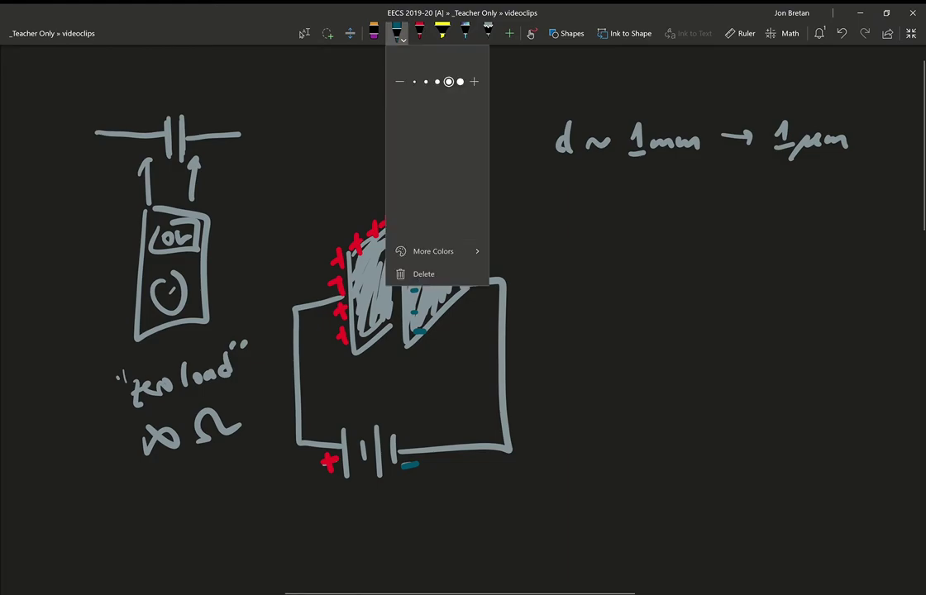
pyautogui.click(449, 154)
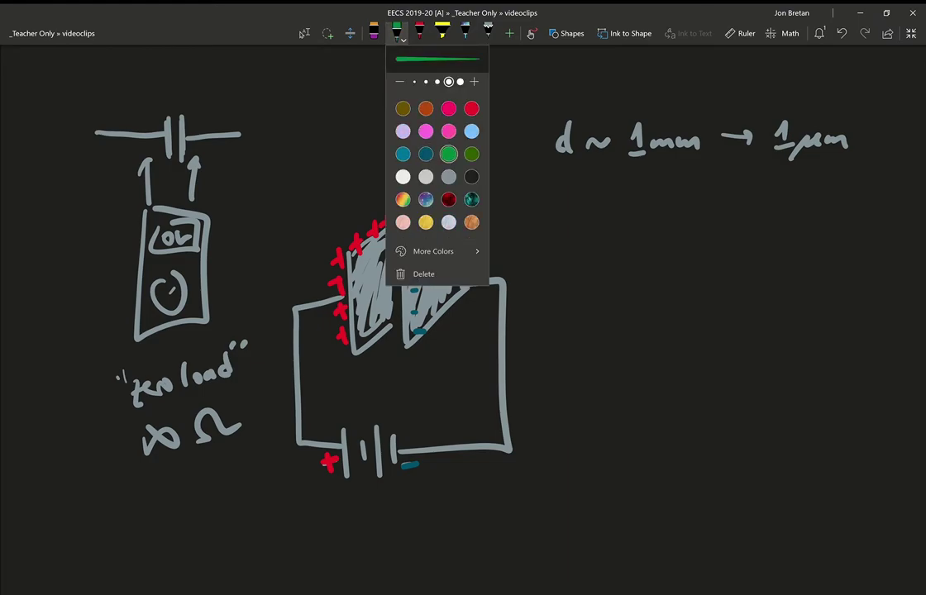
pyautogui.press('Escape')
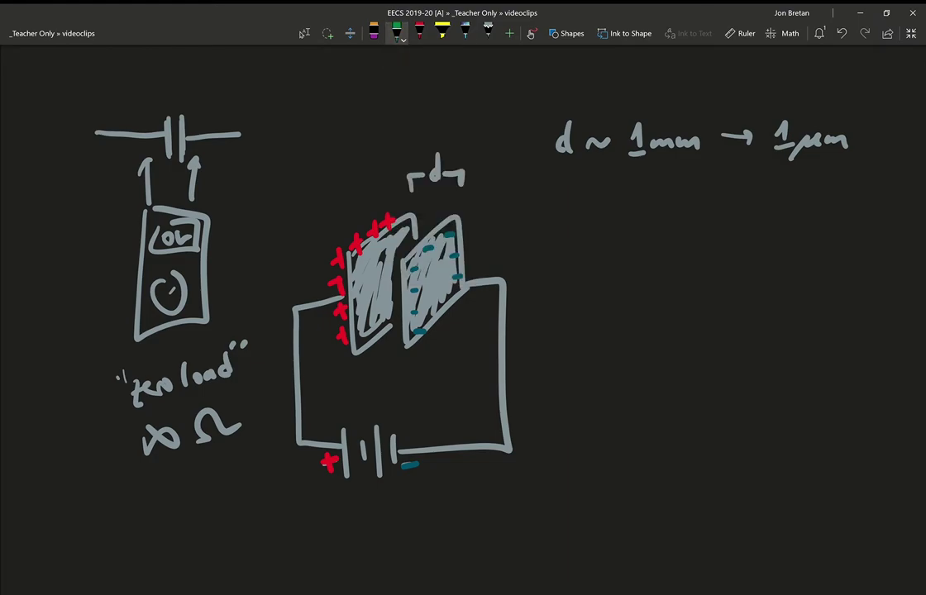
pyautogui.moveTo(421, 437)
pyautogui.mouseDown()
pyautogui.moveTo(432, 444)
pyautogui.moveTo(439, 421)
pyautogui.moveTo(467, 434)
pyautogui.moveTo(469, 416)
pyautogui.moveTo(489, 421)
pyautogui.moveTo(496, 396)
pyautogui.mouseUp()
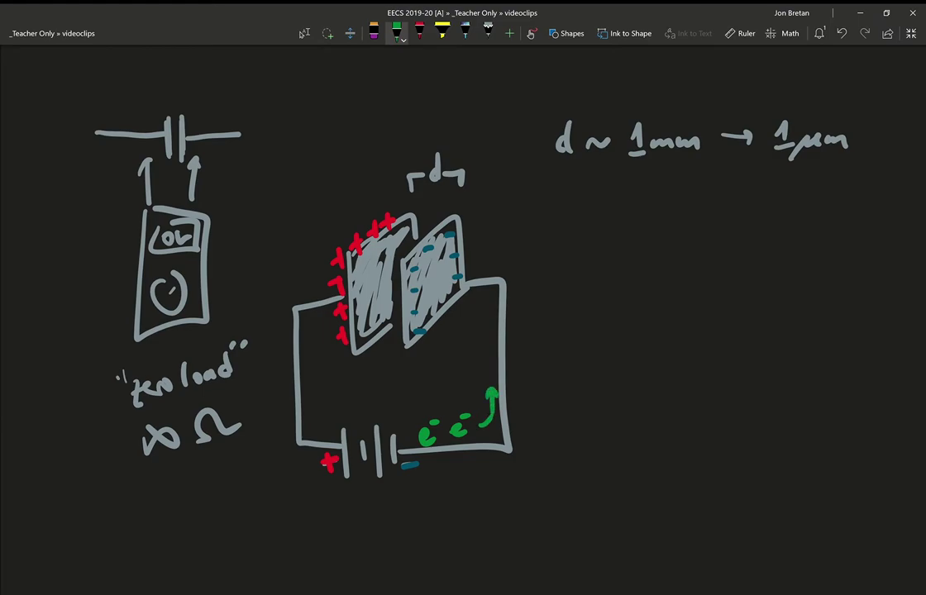
pyautogui.moveTo(488, 357); pyautogui.dragTo(491, 332)
pyautogui.moveTo(484, 340)
pyautogui.mouseDown()
pyautogui.moveTo(498, 339)
pyautogui.moveTo(489, 291)
pyautogui.mouseUp()
pyautogui.moveTo(482, 297); pyautogui.dragTo(495, 295)
pyautogui.moveTo(443, 317)
pyautogui.mouseDown()
pyautogui.moveTo(452, 319)
pyautogui.moveTo(459, 299)
pyautogui.mouseUp()
pyautogui.moveTo(439, 340); pyautogui.dragTo(462, 326)
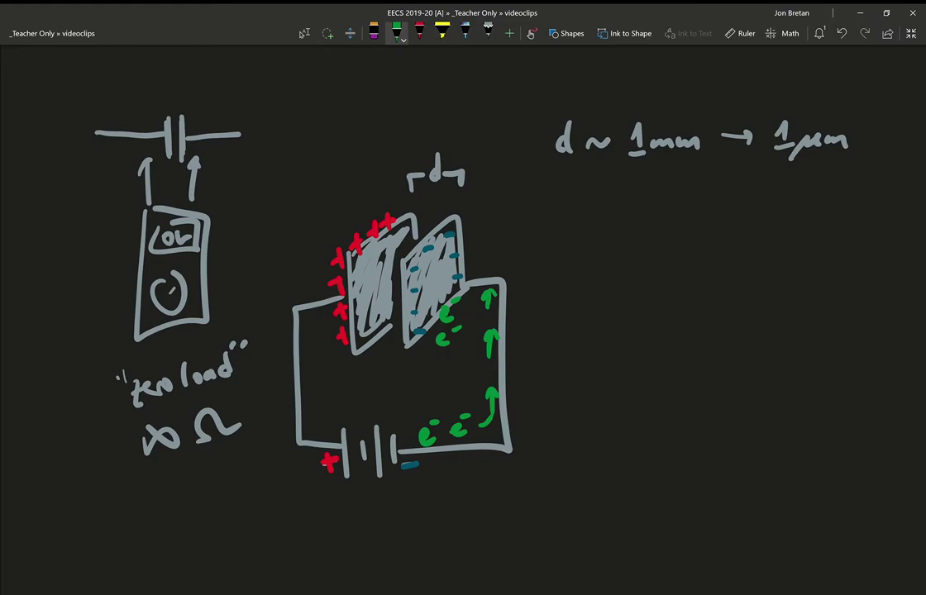
# - Draw two green e⁻ labels and a downward arrow along the wire leaving the left plate
pyautogui.moveTo(308, 296)
pyautogui.mouseDown()
pyautogui.moveTo(318, 300)
pyautogui.moveTo(319, 273)
pyautogui.mouseUp()
pyautogui.moveTo(288, 339); pyautogui.dragTo(303, 343)
pyautogui.moveTo(302, 328); pyautogui.dragTo(310, 326)
pyautogui.moveTo(292, 364); pyautogui.dragTo(293, 398)
pyautogui.moveTo(283, 385)
pyautogui.mouseDown()
pyautogui.moveTo(293, 398)
pyautogui.moveTo(302, 391)
pyautogui.mouseUp()
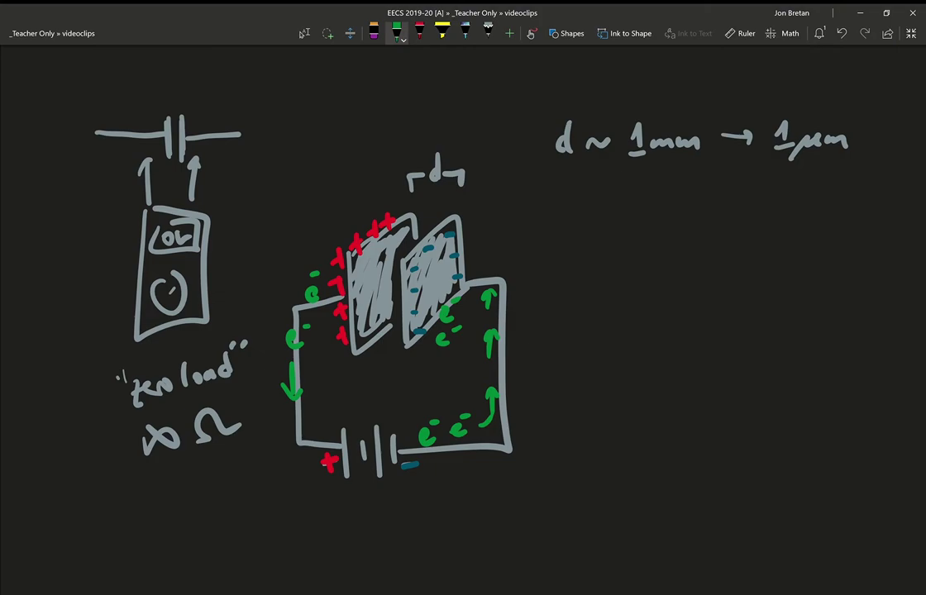
# - Add a green electron arrow leaving the positive plate and a long curved arrow under the battery to an e⁻ beside the negative plate
pyautogui.moveTo(320, 253)
pyautogui.mouseDown()
pyautogui.moveTo(267, 295)
pyautogui.moveTo(277, 287)
pyautogui.mouseUp()
pyautogui.moveTo(276, 257)
pyautogui.mouseDown()
pyautogui.moveTo(292, 262)
pyautogui.moveTo(293, 229)
pyautogui.mouseUp()
pyautogui.click(288, 233)
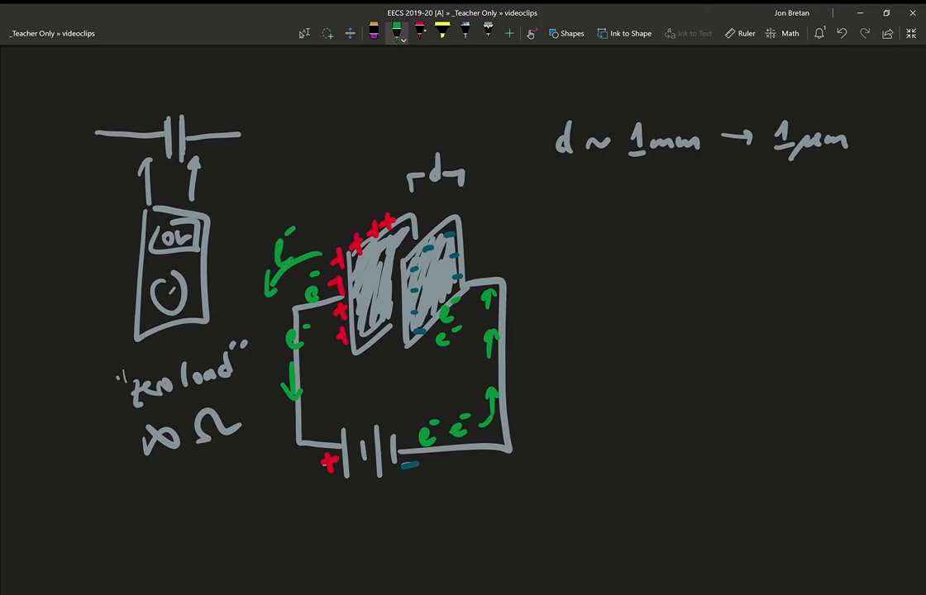
pyautogui.moveTo(342, 521)
pyautogui.mouseDown()
pyautogui.moveTo(573, 445)
pyautogui.moveTo(486, 241)
pyautogui.mouseUp()
pyautogui.moveTo(485, 222); pyautogui.dragTo(501, 213)
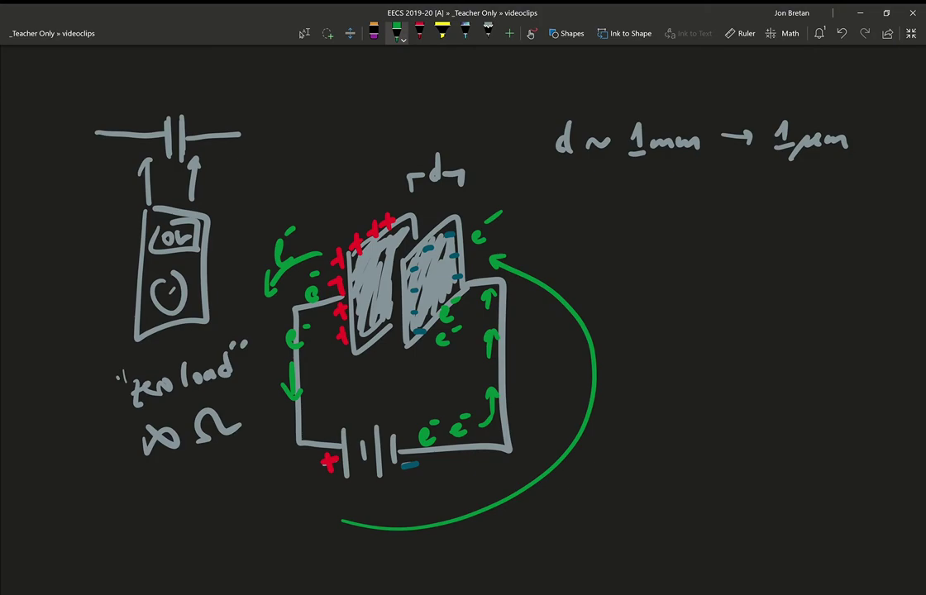
# - Write the word "Capacitors" in green below the plate distance note
pyautogui.click(397, 33)
pyautogui.click(397, 33)
pyautogui.moveTo(675, 223); pyautogui.dragTo(675, 245)
pyautogui.moveTo(691, 231); pyautogui.dragTo(696, 242)
pyautogui.moveTo(700, 229)
pyautogui.mouseDown()
pyautogui.moveTo(703, 242)
pyautogui.moveTo(745, 237)
pyautogui.mouseUp()
pyautogui.moveTo(752, 231); pyautogui.dragTo(750, 219)
pyautogui.moveTo(760, 215); pyautogui.dragTo(762, 236)
pyautogui.moveTo(754, 224)
pyautogui.mouseDown()
pyautogui.moveTo(789, 237)
pyautogui.moveTo(796, 225)
pyautogui.mouseUp()
pyautogui.moveTo(807, 221); pyautogui.dragTo(799, 241)
# - Write "separate" and "charge" in green below "Capacitors", underlining "separate"
pyautogui.moveTo(731, 281); pyautogui.dragTo(718, 310)
pyautogui.moveTo(733, 301); pyautogui.dragTo(748, 308)
pyautogui.moveTo(756, 299)
pyautogui.mouseDown()
pyautogui.moveTo(759, 311)
pyautogui.moveTo(789, 304)
pyautogui.mouseUp()
pyautogui.moveTo(791, 294); pyautogui.dragTo(815, 305)
pyautogui.moveTo(819, 276)
pyautogui.mouseDown()
pyautogui.moveTo(822, 305)
pyautogui.moveTo(839, 282)
pyautogui.mouseUp()
pyautogui.moveTo(827, 297); pyautogui.dragTo(849, 300)
pyautogui.moveTo(736, 329); pyautogui.dragTo(828, 328)
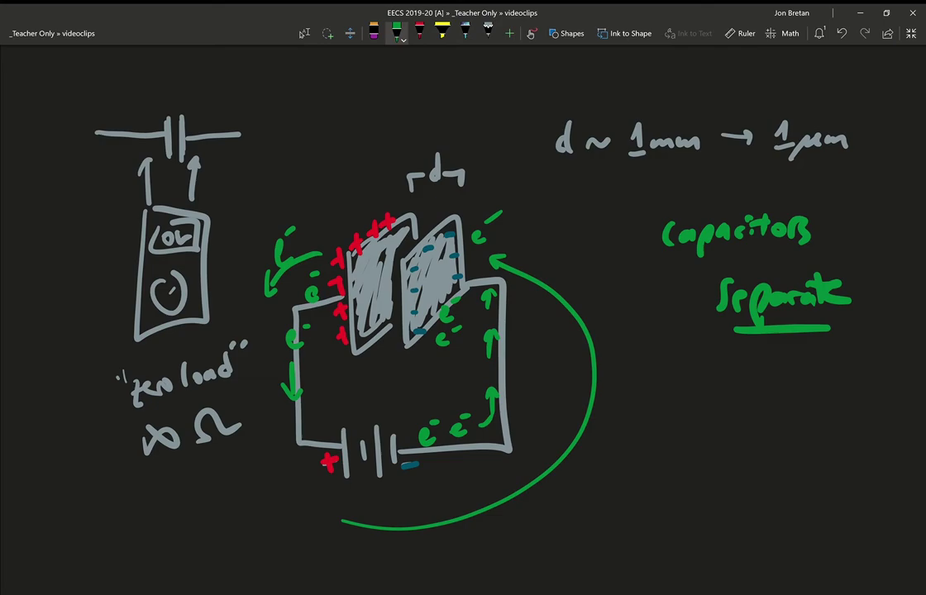
pyautogui.moveTo(750, 371); pyautogui.dragTo(751, 385)
pyautogui.moveTo(761, 356); pyautogui.dragTo(775, 385)
pyautogui.moveTo(787, 373)
pyautogui.mouseDown()
pyautogui.moveTo(790, 387)
pyautogui.moveTo(808, 369)
pyautogui.mouseUp()
pyautogui.moveTo(816, 372)
pyautogui.mouseDown()
pyautogui.moveTo(813, 381)
pyautogui.moveTo(844, 389)
pyautogui.moveTo(854, 381)
pyautogui.mouseUp()
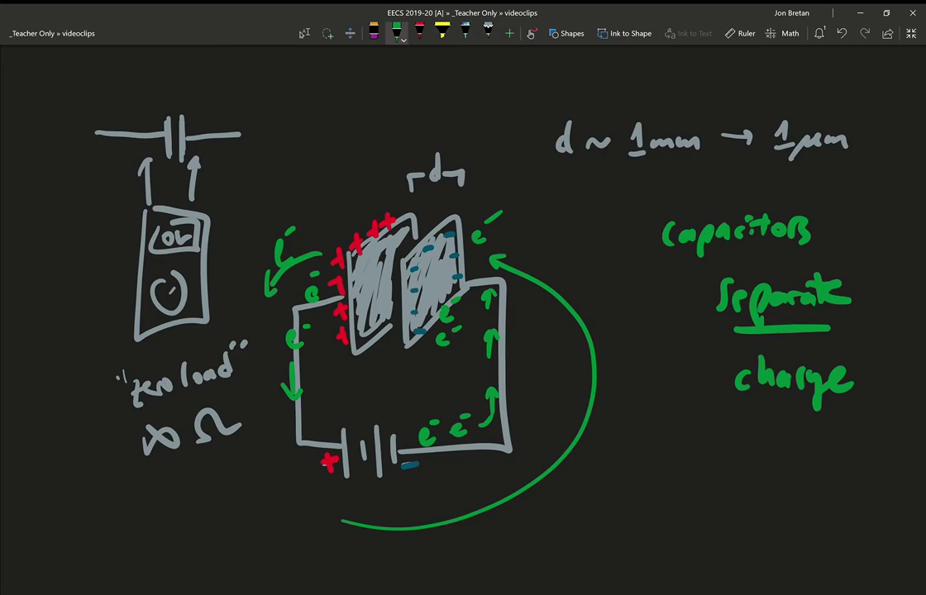
# - Return to the Figure 2-80 schematic and draw black bars closing switches A and B
pyautogui.hscroll(-7, 463, 322)
pyautogui.scroll(-2, 463, 322)
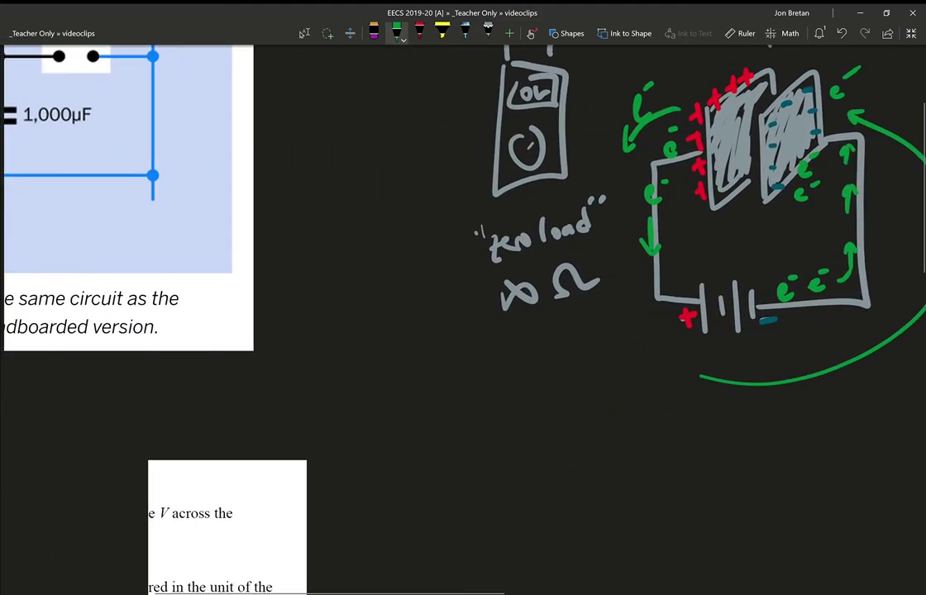
pyautogui.hscroll(-2, 463, 322)
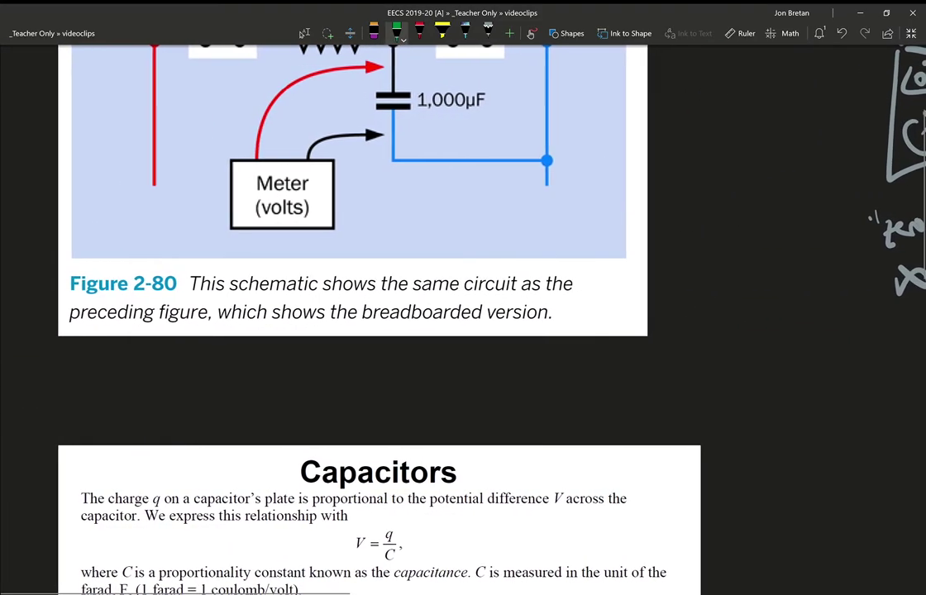
pyautogui.scroll(3, 463, 322)
pyautogui.hscroll(-1, 463, 323)
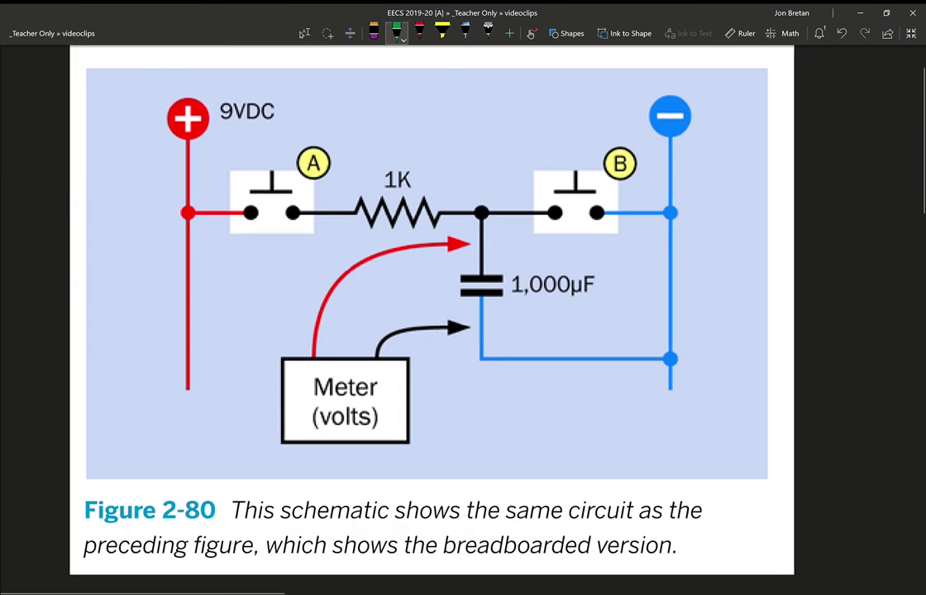
pyautogui.click(305, 33)
pyautogui.click(397, 32)
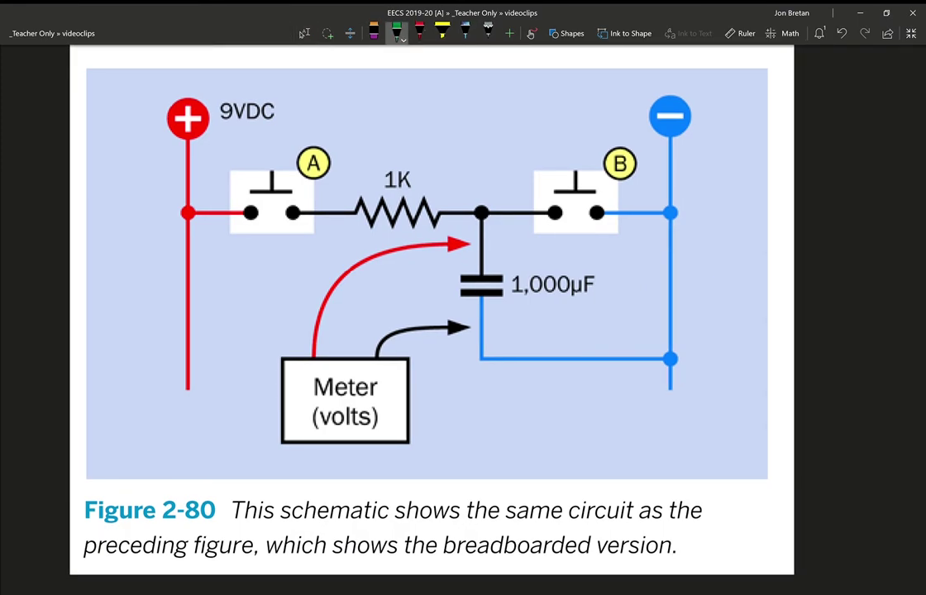
pyautogui.click(398, 33)
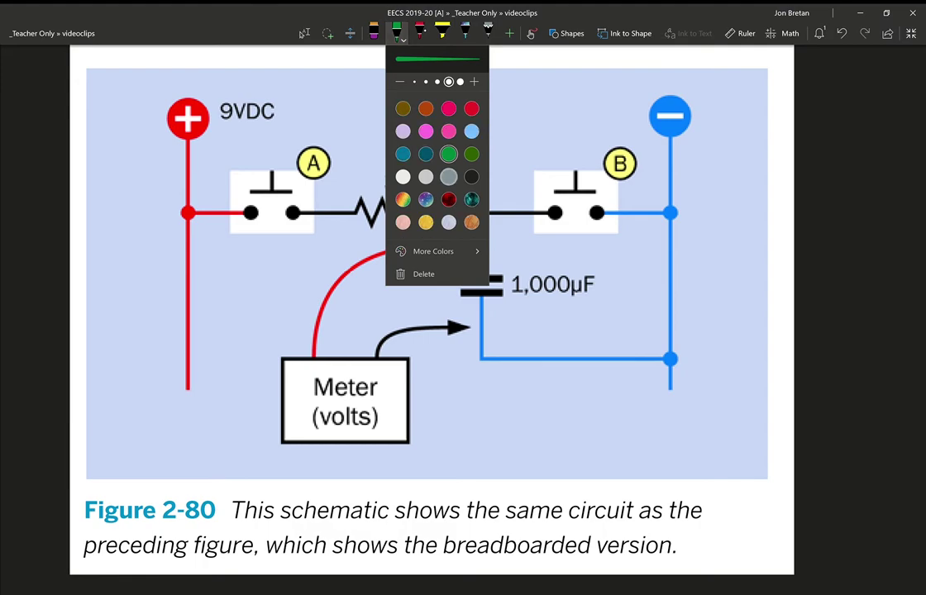
pyautogui.click(471, 177)
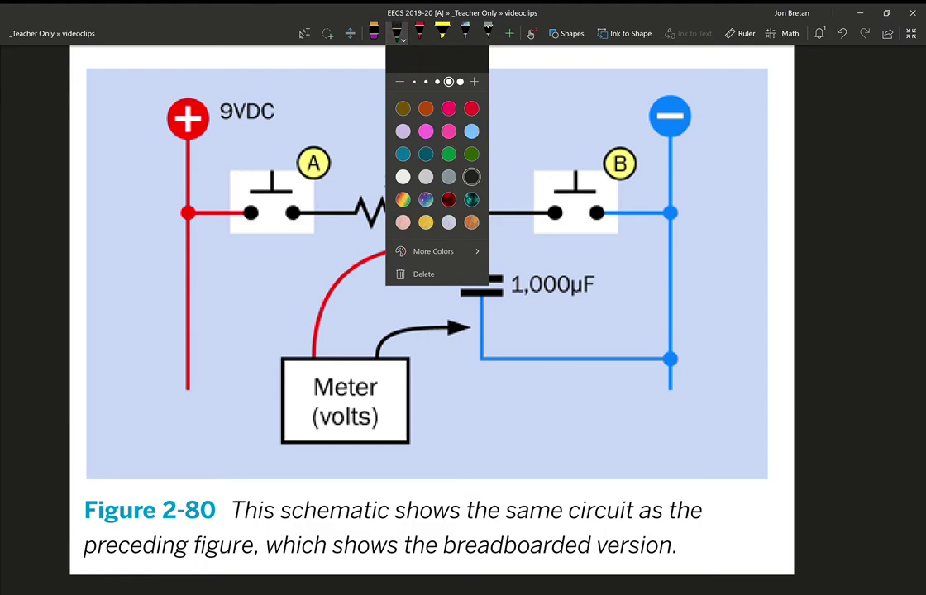
pyautogui.press('Escape')
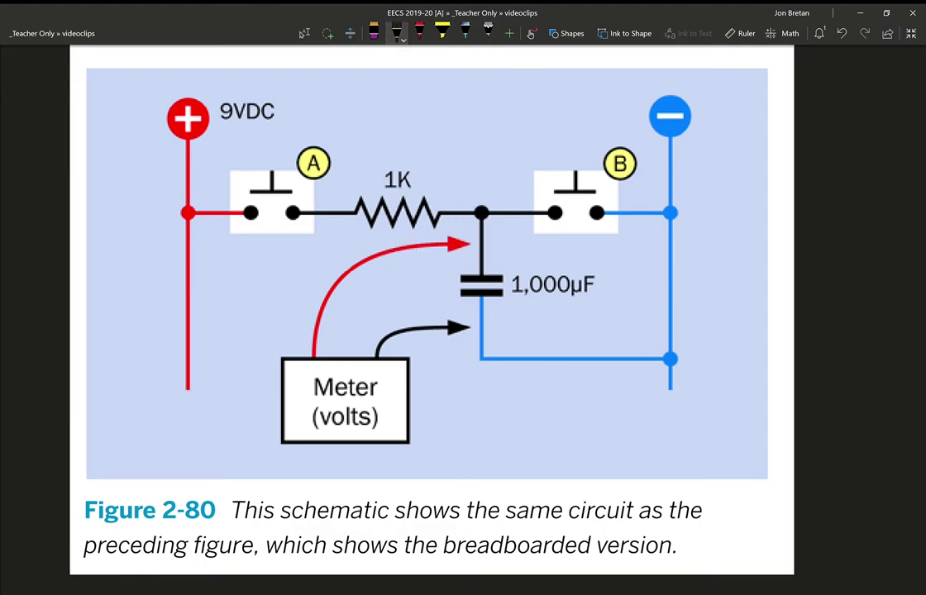
pyautogui.moveTo(557, 214); pyautogui.dragTo(599, 211)
pyautogui.moveTo(253, 214); pyautogui.dragTo(294, 213)
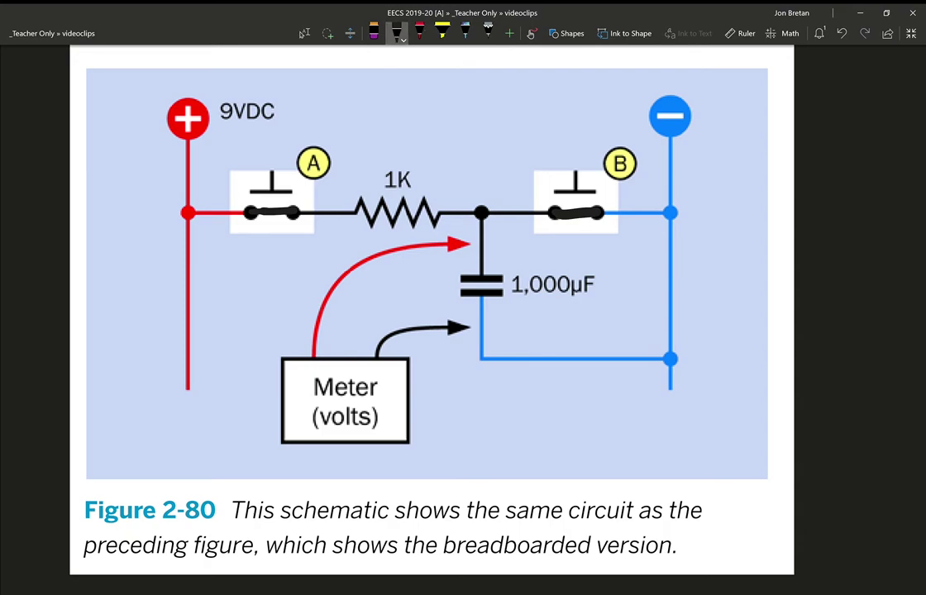
# - Trace the current path in dark green from the positive supply through switch A, the 1K resistor and switch B to the negative terminal
pyautogui.click(398, 35)
pyautogui.click(471, 153)
pyautogui.moveTo(188, 136)
pyautogui.mouseDown()
pyautogui.moveTo(232, 214)
pyautogui.moveTo(669, 212)
pyautogui.moveTo(672, 149)
pyautogui.moveTo(688, 152)
pyautogui.mouseUp()
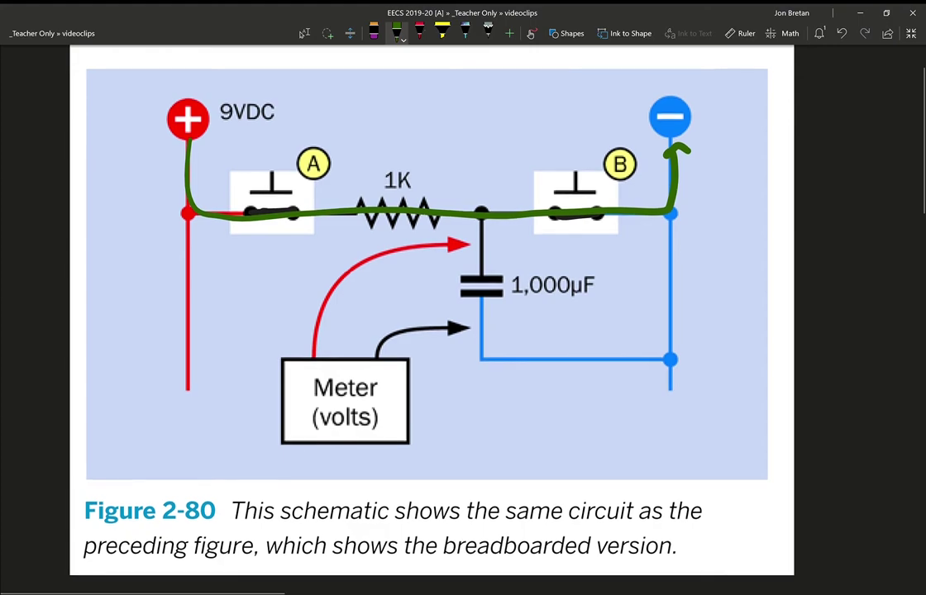
# - Write "V/R =" as a fraction in dark green beside the schematic's negative supply line
pyautogui.moveTo(713, 194); pyautogui.dragTo(733, 179)
pyautogui.moveTo(701, 236)
pyautogui.mouseDown()
pyautogui.moveTo(734, 229)
pyautogui.moveTo(712, 273)
pyautogui.mouseUp()
pyautogui.moveTo(709, 246)
pyautogui.mouseDown()
pyautogui.moveTo(718, 262)
pyautogui.moveTo(747, 271)
pyautogui.mouseUp()
pyautogui.moveTo(746, 225); pyautogui.dragTo(763, 235)
# - Continue the equation with the fraction 9V over 1000Ω and another equals sign
pyautogui.moveTo(786, 184); pyautogui.dragTo(785, 216)
pyautogui.moveTo(794, 185); pyautogui.dragTo(821, 176)
pyautogui.moveTo(773, 237); pyautogui.dragTo(828, 223)
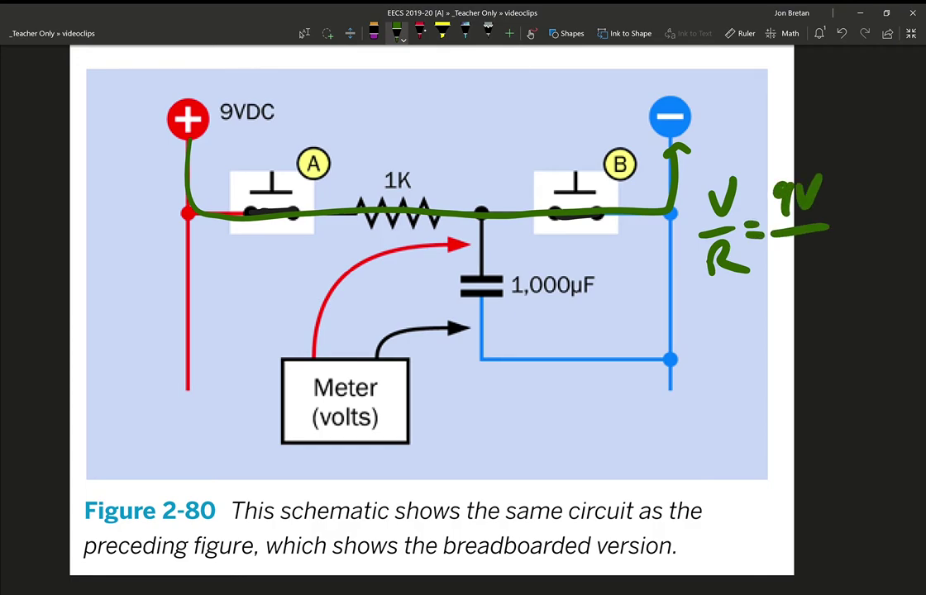
pyautogui.moveTo(776, 255)
pyautogui.mouseDown()
pyautogui.moveTo(775, 283)
pyautogui.moveTo(804, 279)
pyautogui.mouseUp()
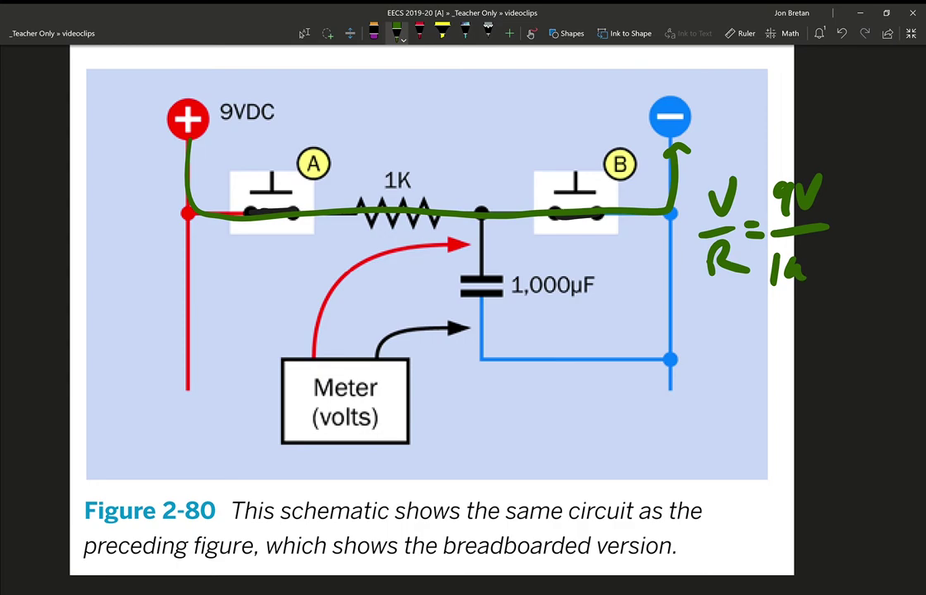
pyautogui.click(797, 269)
pyautogui.moveTo(785, 259); pyautogui.dragTo(789, 255)
pyautogui.moveTo(804, 256)
pyautogui.mouseDown()
pyautogui.moveTo(803, 273)
pyautogui.moveTo(807, 258)
pyautogui.mouseUp()
pyautogui.moveTo(821, 256); pyautogui.dragTo(862, 276)
pyautogui.moveTo(851, 221); pyautogui.dragTo(863, 220)
pyautogui.moveTo(850, 234); pyautogui.dragTo(869, 232)
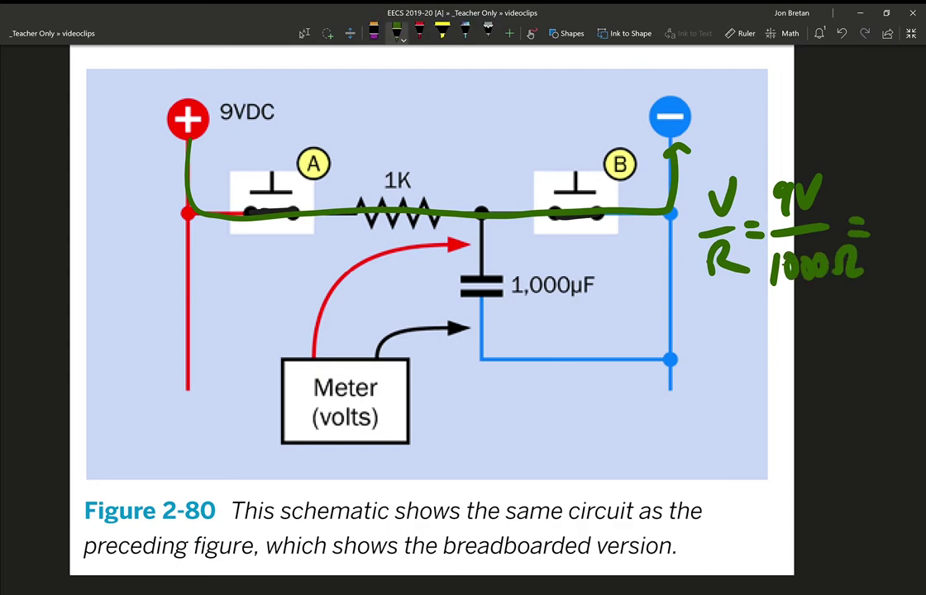
# - Write the result 0.009A in dark green at the end of the V/R equation
pyautogui.hscroll(1, 463, 314)
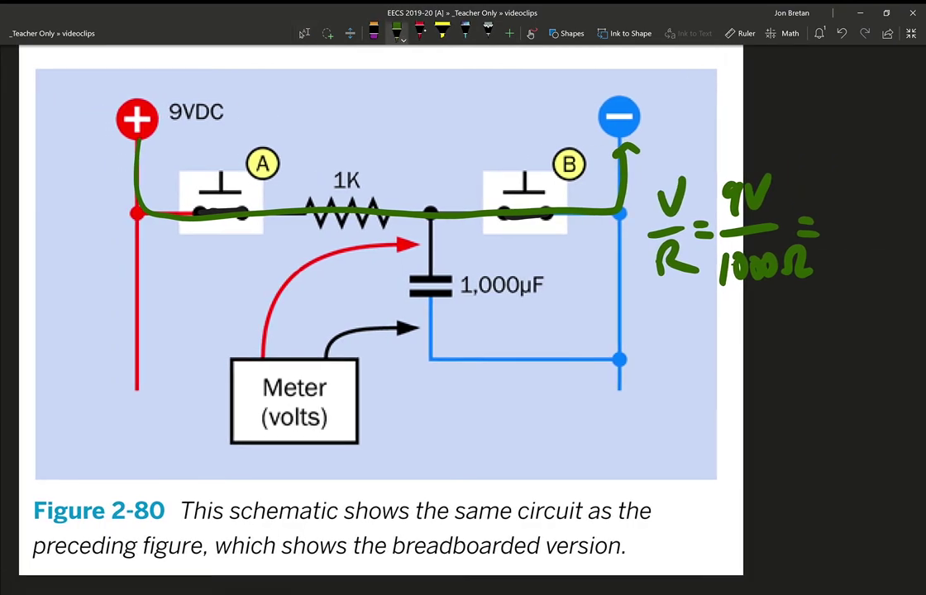
pyautogui.moveTo(851, 216); pyautogui.dragTo(893, 220)
pyautogui.click(864, 239)
pyautogui.moveTo(909, 219); pyautogui.dragTo(907, 247)
pyautogui.hscroll(1, 463, 314)
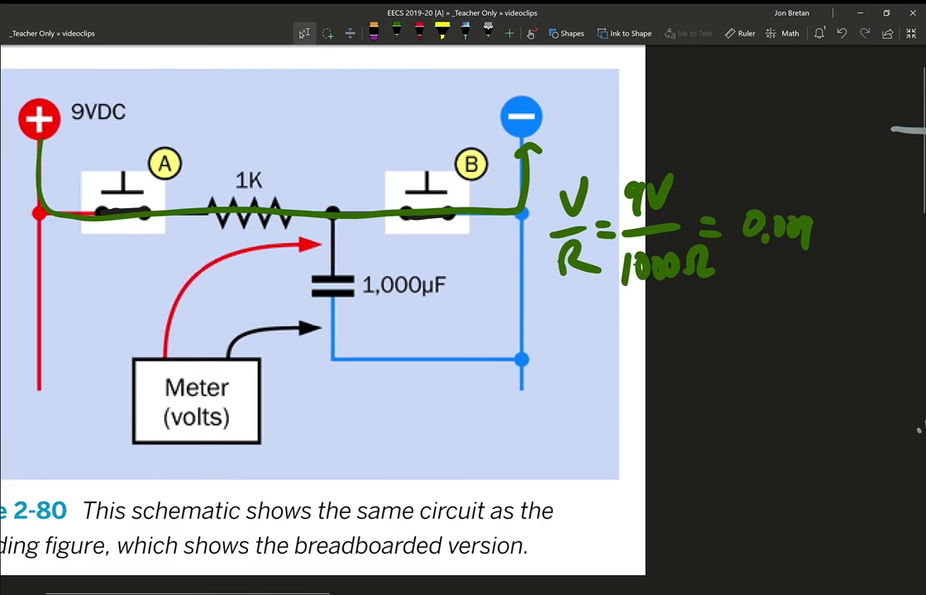
pyautogui.moveTo(792, 246); pyautogui.dragTo(814, 247)
pyautogui.moveTo(795, 237); pyautogui.dragTo(811, 236)
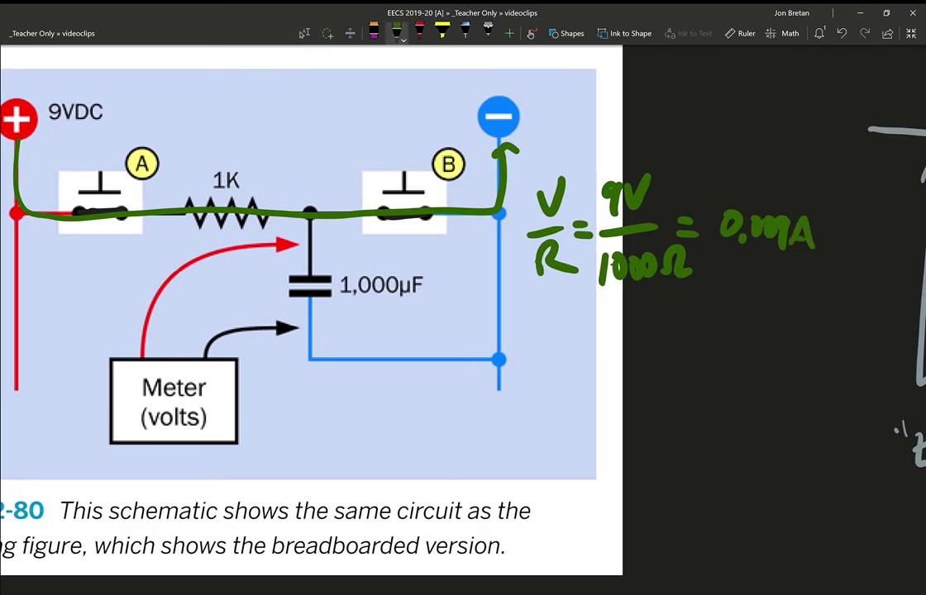
# - Circle the 1,000µF capacitor in dark green and erase the circle
pyautogui.hscroll(-3, 463, 273)
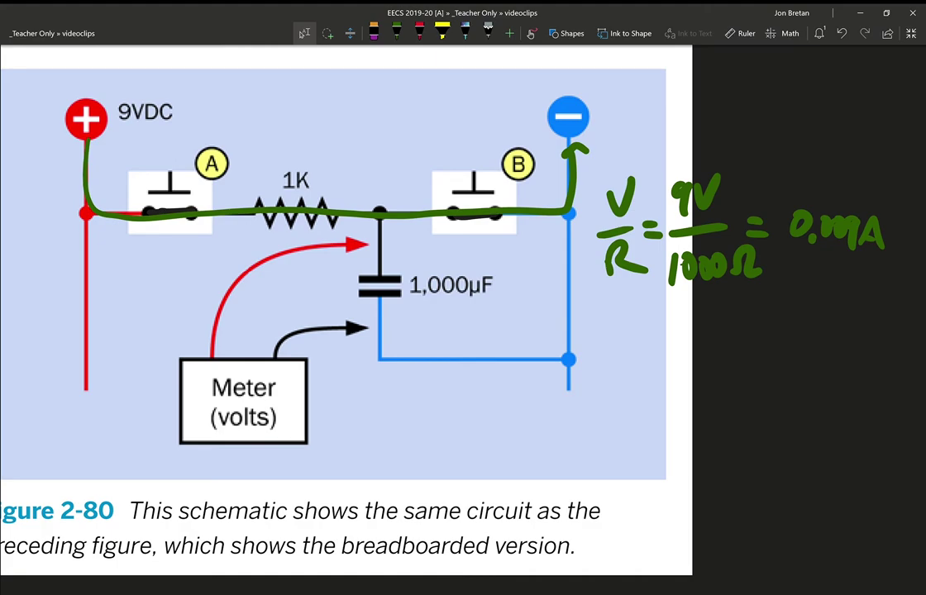
pyautogui.moveTo(373, 276)
pyautogui.mouseDown()
pyautogui.moveTo(398, 312)
pyautogui.moveTo(350, 269)
pyautogui.mouseUp()
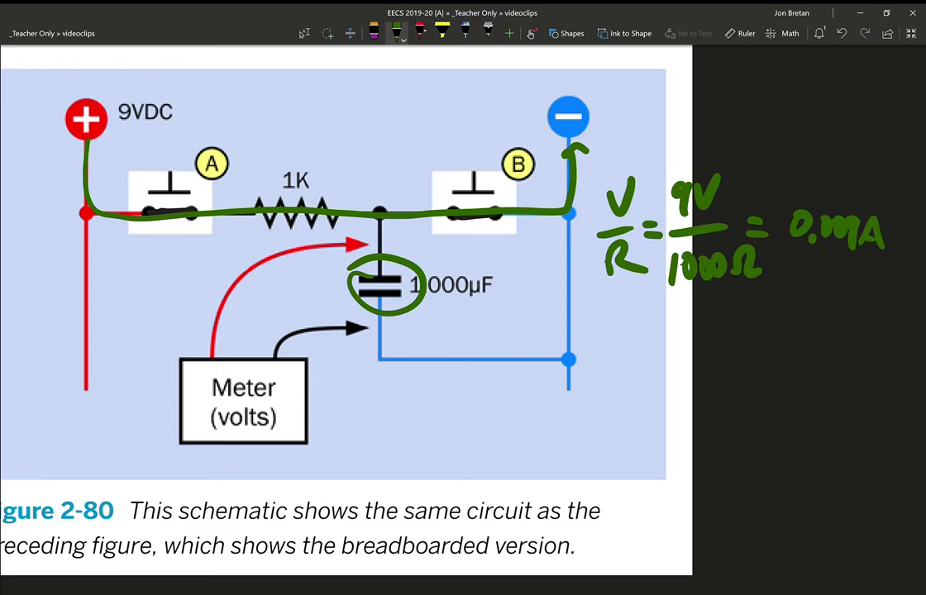
pyautogui.moveTo(414, 266)
pyautogui.mouseDown()
pyautogui.moveTo(425, 289)
pyautogui.moveTo(381, 298)
pyautogui.mouseUp()
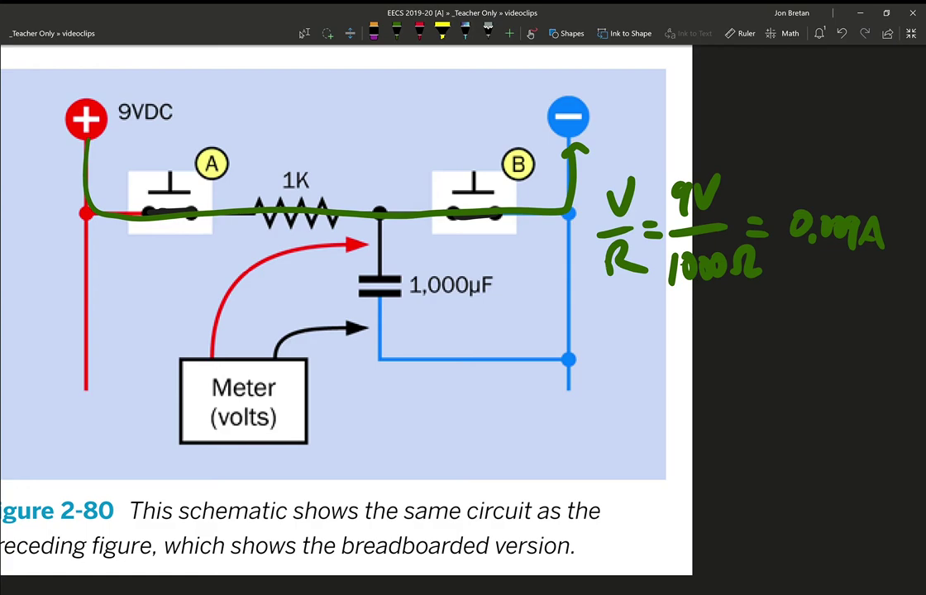
# - Erase the V/R equation, the green current path and the black bars across switches A and B
pyautogui.moveTo(620, 194)
pyautogui.mouseDown()
pyautogui.moveTo(626, 261)
pyautogui.moveTo(697, 230)
pyautogui.moveTo(673, 269)
pyautogui.moveTo(715, 266)
pyautogui.moveTo(801, 228)
pyautogui.moveTo(875, 233)
pyautogui.mouseUp()
pyautogui.moveTo(573, 169)
pyautogui.mouseDown()
pyautogui.moveTo(549, 212)
pyautogui.moveTo(474, 216)
pyautogui.mouseUp()
pyautogui.moveTo(175, 205); pyautogui.dragTo(170, 215)
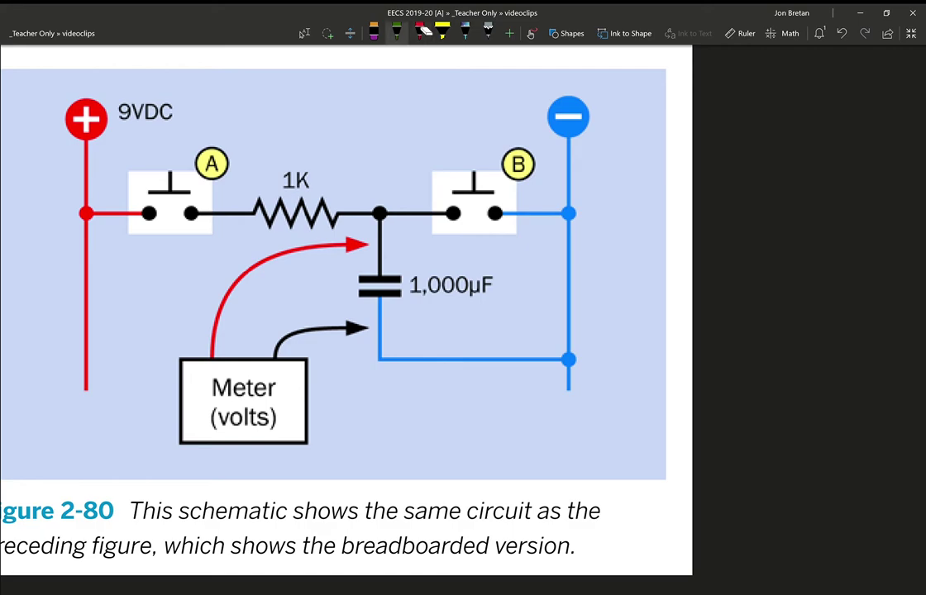
# - Draw a thick black bar across the contacts of switch A to show it closed
pyautogui.click(397, 32)
pyautogui.click(398, 34)
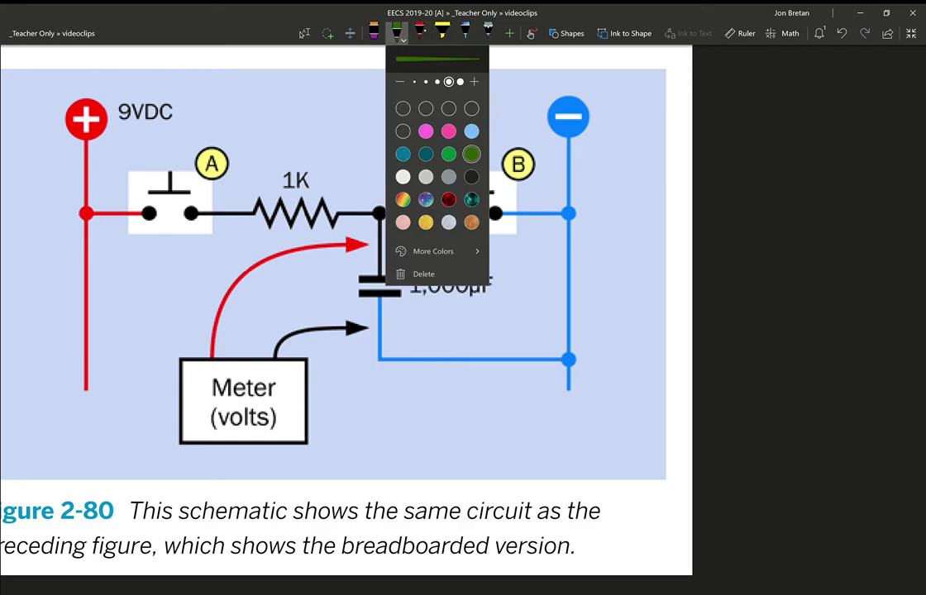
pyautogui.click(472, 177)
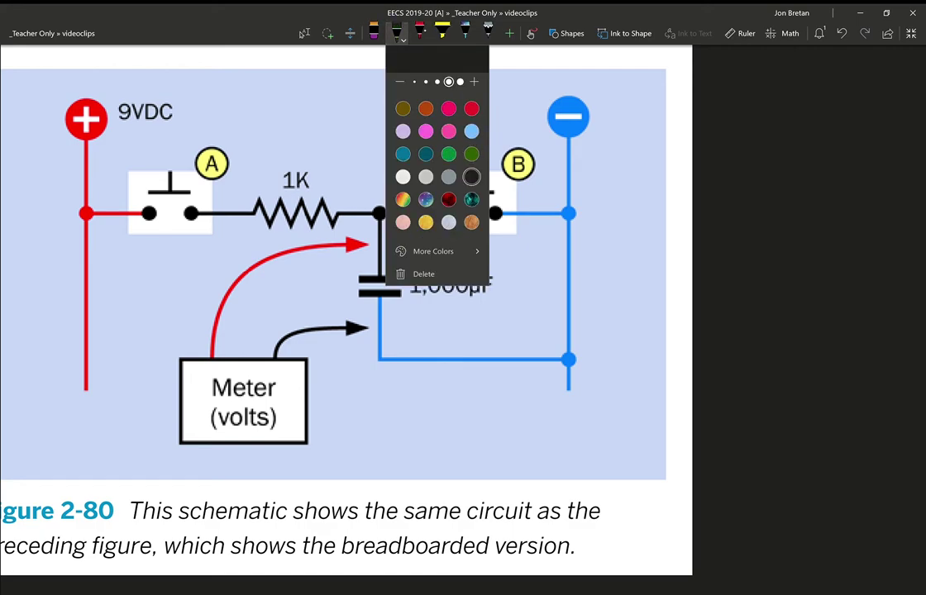
pyautogui.click(151, 213)
pyautogui.moveTo(149, 214); pyautogui.dragTo(197, 213)
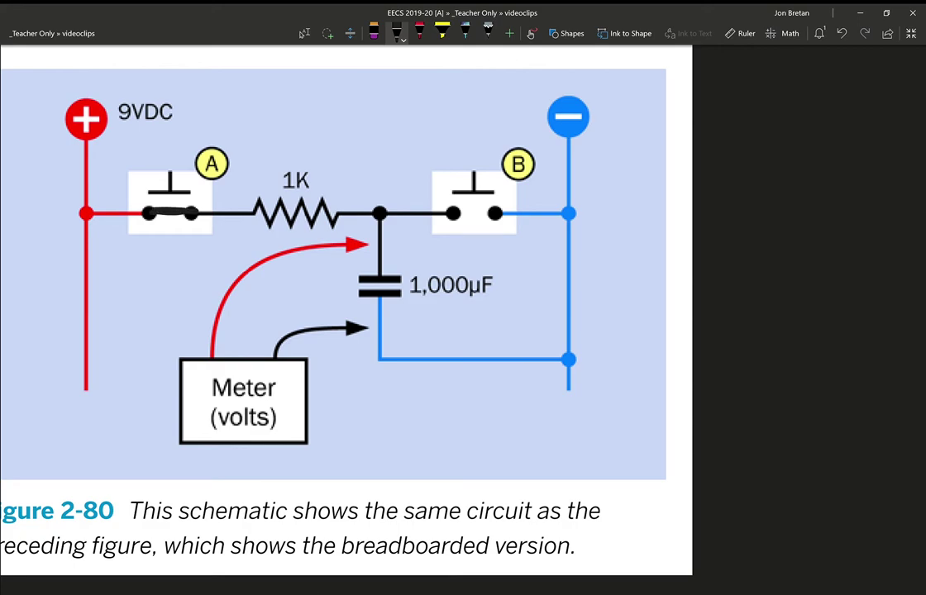
# - Bracket the 1K resistor with "9V" in red and trace a red path from the positive supply to the capacitor's upper plate
pyautogui.click(398, 34)
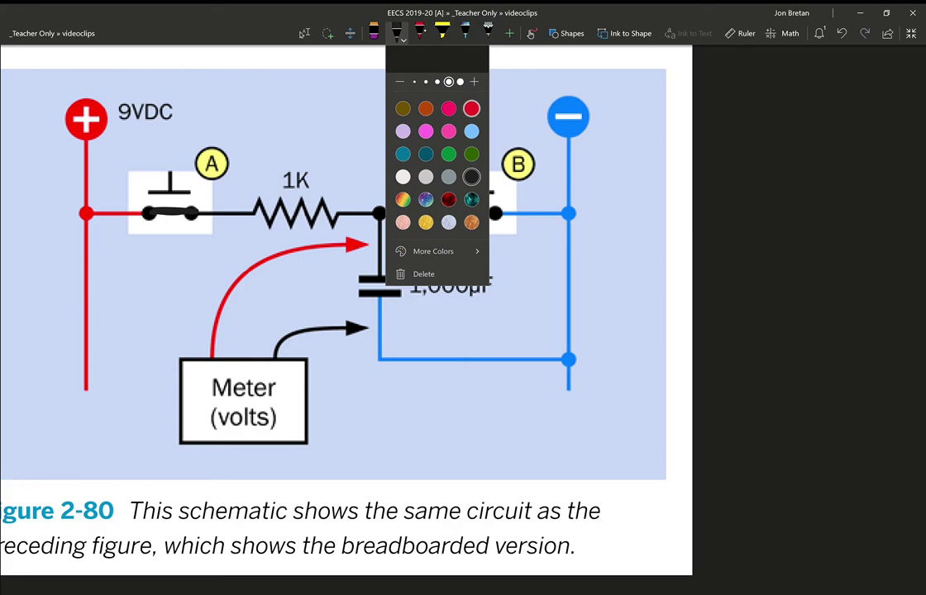
pyautogui.click(471, 109)
pyautogui.press('Escape')
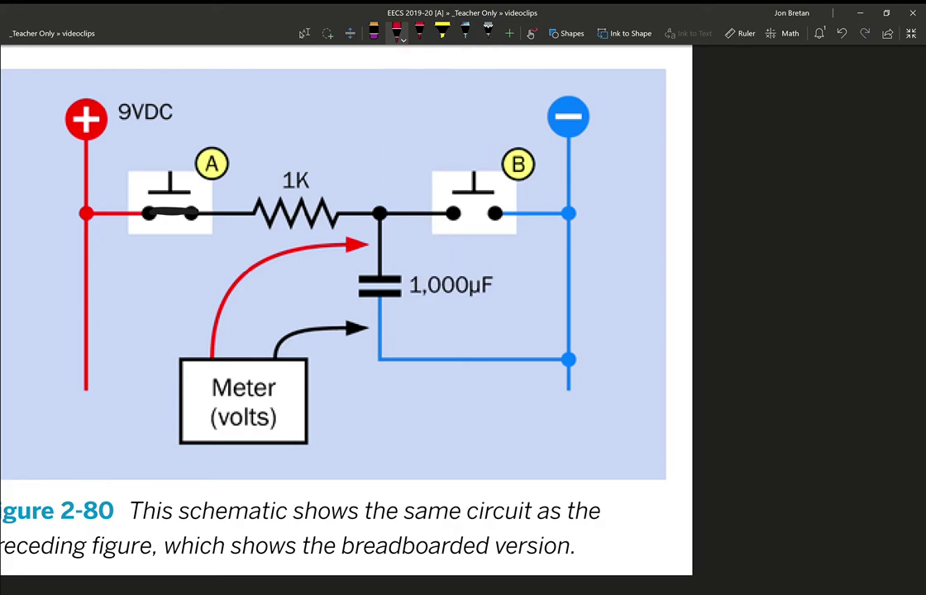
pyautogui.scroll(-1, 347, 306)
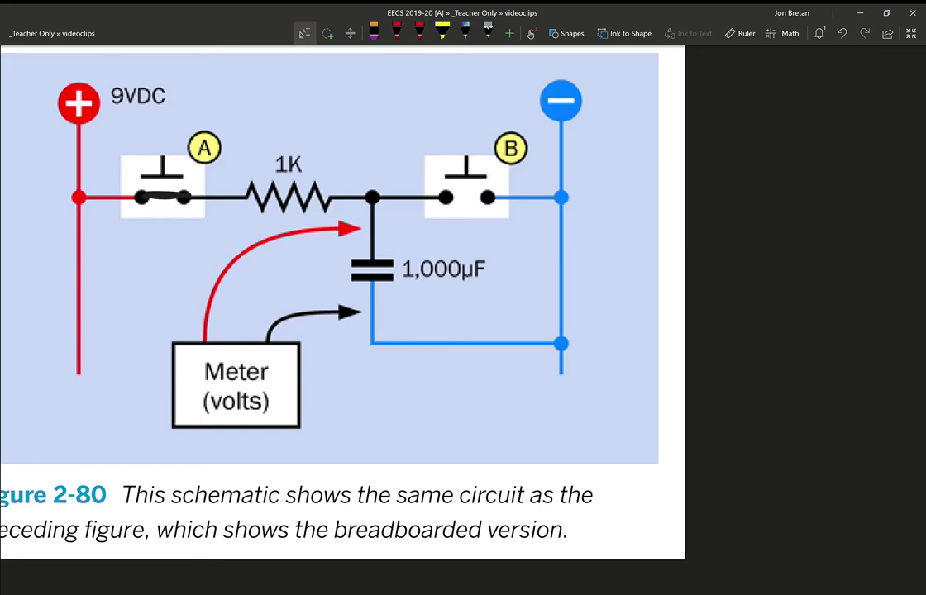
pyautogui.moveTo(235, 161)
pyautogui.mouseDown()
pyautogui.moveTo(280, 115)
pyautogui.moveTo(289, 128)
pyautogui.mouseUp()
pyautogui.moveTo(295, 108)
pyautogui.mouseDown()
pyautogui.moveTo(300, 126)
pyautogui.moveTo(302, 95)
pyautogui.moveTo(339, 127)
pyautogui.mouseUp()
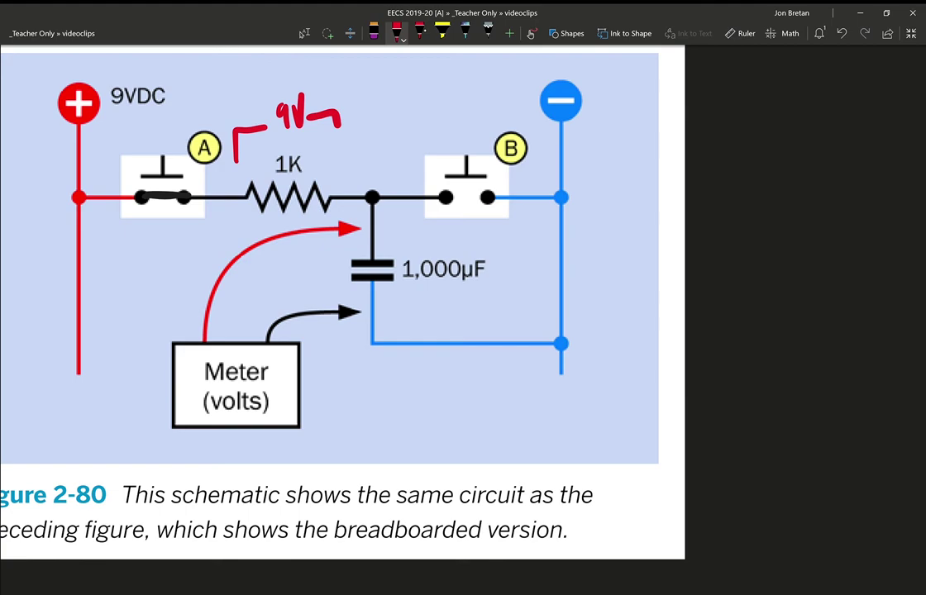
pyautogui.moveTo(79, 148)
pyautogui.mouseDown()
pyautogui.moveTo(109, 197)
pyautogui.moveTo(370, 196)
pyautogui.moveTo(371, 263)
pyautogui.moveTo(402, 262)
pyautogui.mouseUp()
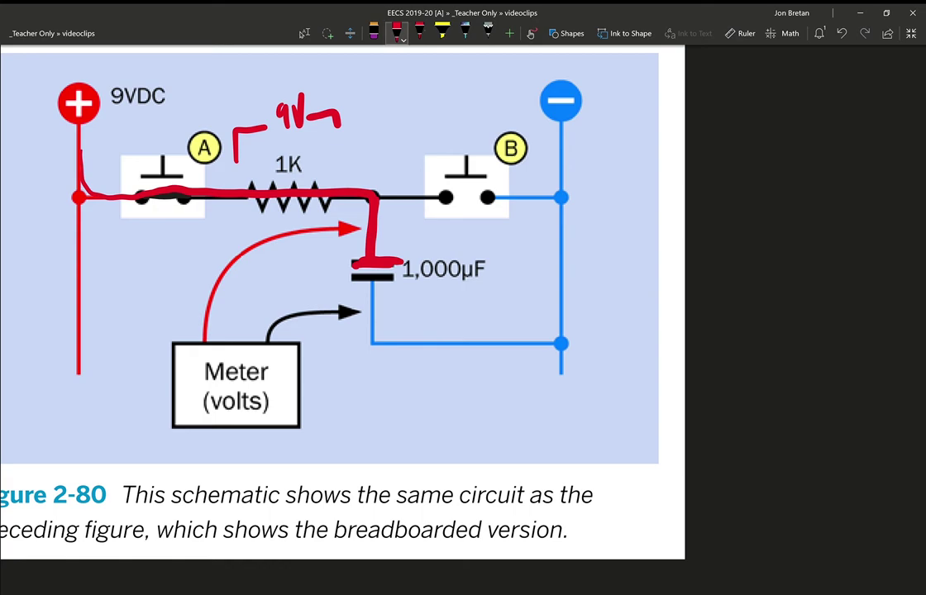
# - Colour the capacitor's lower plate and the wire below it in dark teal
pyautogui.click(398, 33)
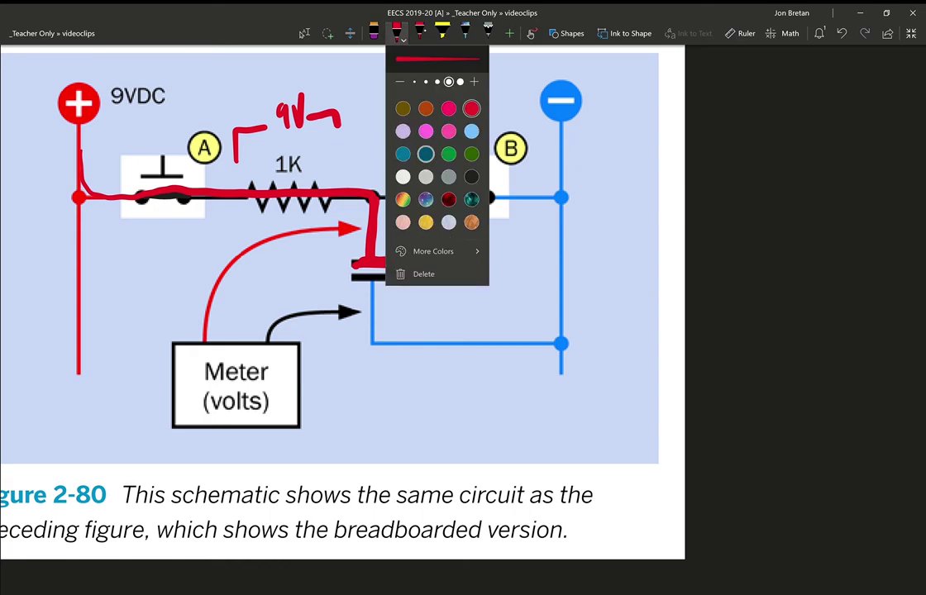
pyautogui.click(426, 154)
pyautogui.press('Escape')
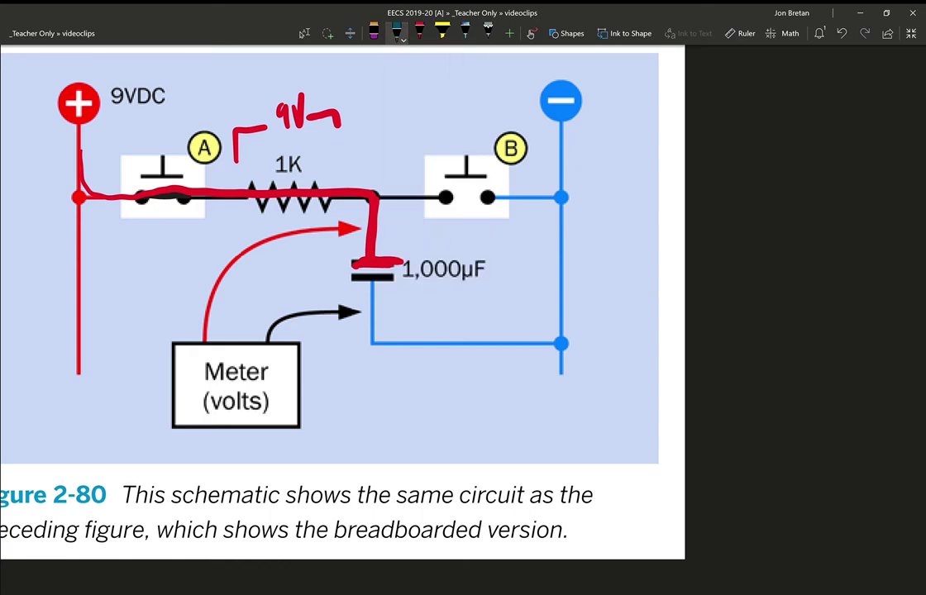
pyautogui.moveTo(351, 278)
pyautogui.mouseDown()
pyautogui.moveTo(395, 279)
pyautogui.moveTo(373, 338)
pyautogui.mouseUp()
pyautogui.hscroll(1, 331, 265)
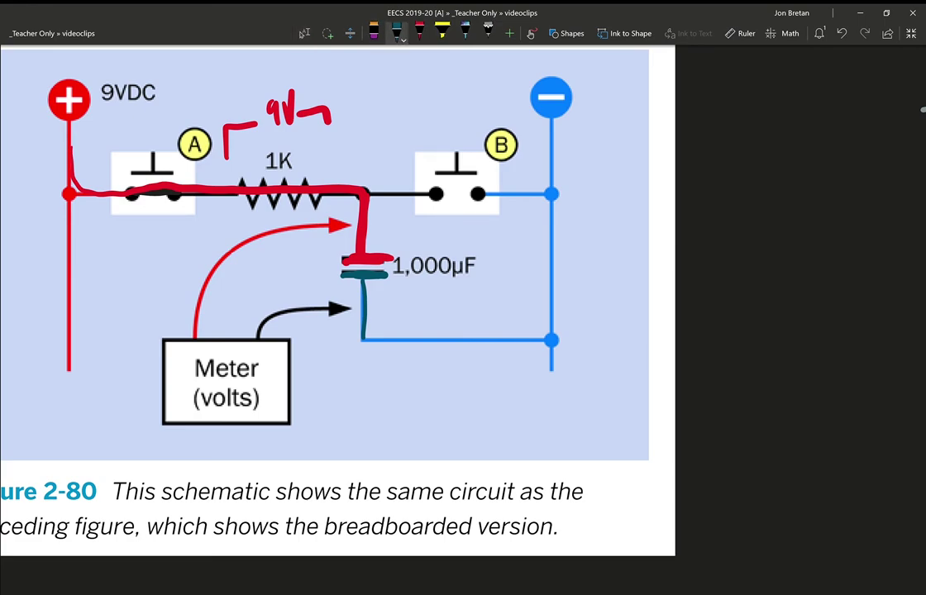
# - Draw green graph axes beside the schematic, labelled V vertically and t horizontally, with a 9V mark on the voltage axis
pyautogui.click(398, 34)
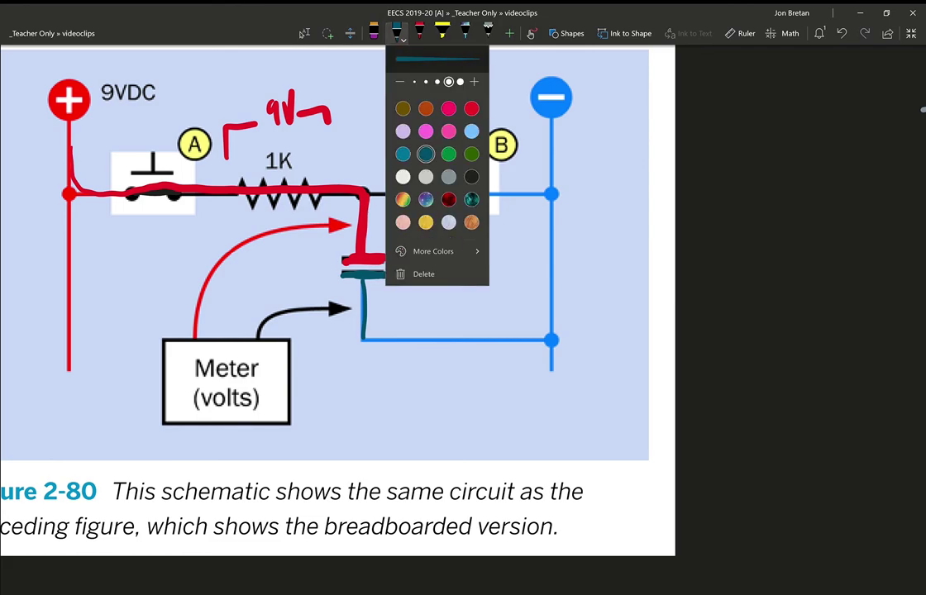
pyautogui.click(449, 155)
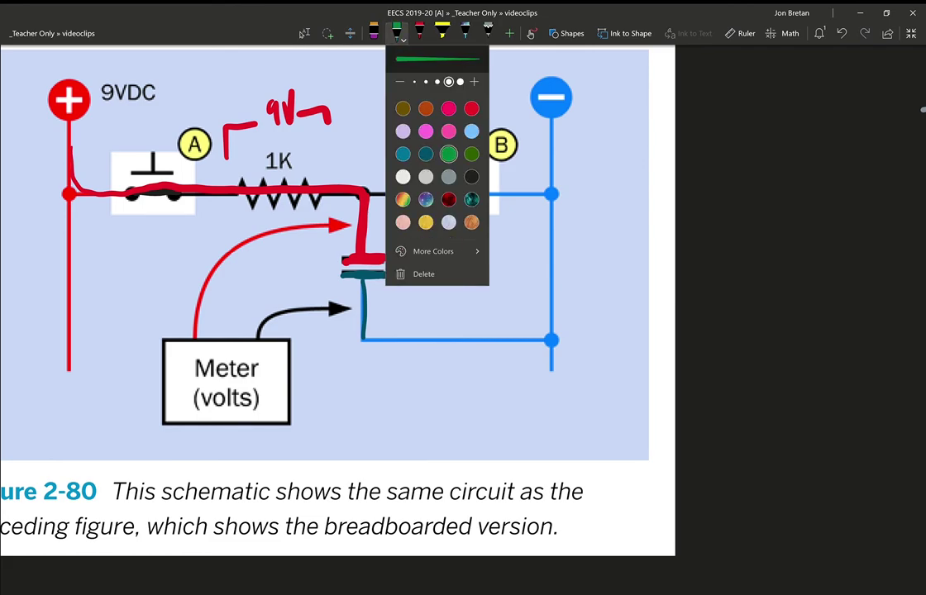
pyautogui.press('Escape')
pyautogui.hscroll(3, 463, 314)
pyautogui.hscroll(-1, 463, 314)
pyautogui.moveTo(470, 132)
pyautogui.mouseDown()
pyautogui.moveTo(470, 289)
pyautogui.moveTo(693, 301)
pyautogui.moveTo(696, 313)
pyautogui.moveTo(487, 143)
pyautogui.mouseUp()
pyautogui.moveTo(436, 95); pyautogui.dragTo(458, 84)
pyautogui.click(454, 162)
pyautogui.moveTo(454, 162)
pyautogui.mouseDown()
pyautogui.moveTo(461, 162)
pyautogui.moveTo(414, 179)
pyautogui.moveTo(434, 148)
pyautogui.mouseUp()
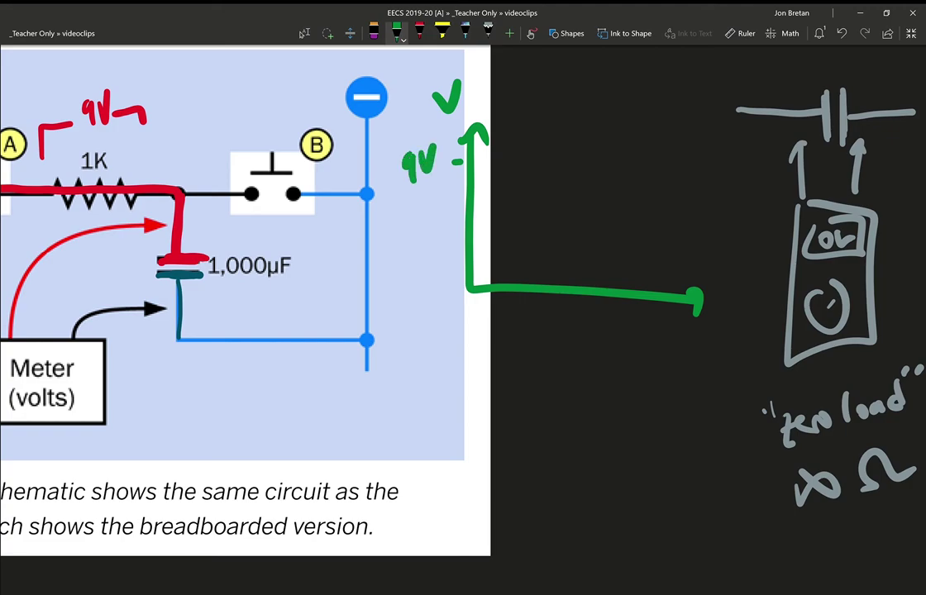
pyautogui.moveTo(716, 305); pyautogui.dragTo(729, 326)
pyautogui.moveTo(708, 315); pyautogui.dragTo(730, 312)
# - Plot the rising, levelling charging curve in green and add a dotted horizontal line at the 9V level
pyautogui.moveTo(477, 281)
pyautogui.mouseDown()
pyautogui.moveTo(550, 188)
pyautogui.moveTo(595, 170)
pyautogui.moveTo(655, 163)
pyautogui.moveTo(612, 151)
pyautogui.moveTo(641, 153)
pyautogui.mouseUp()
pyautogui.click(486, 160)
pyautogui.click(512, 153)
pyautogui.click(540, 151)
pyautogui.click(563, 153)
pyautogui.click(584, 153)
pyautogui.click(658, 153)
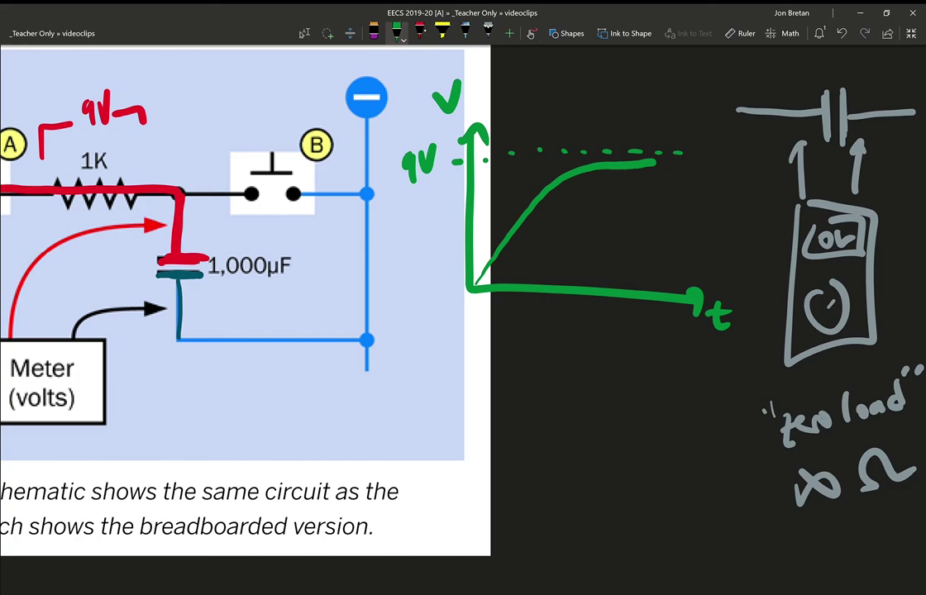
# - Sketch a green voltmeter below the capacitor with leads to both sides, marking its + and - terminals
pyautogui.moveTo(244, 358)
pyautogui.mouseDown()
pyautogui.moveTo(270, 403)
pyautogui.moveTo(245, 358)
pyautogui.moveTo(266, 362)
pyautogui.moveTo(262, 385)
pyautogui.moveTo(184, 300)
pyautogui.mouseUp()
pyautogui.moveTo(279, 359)
pyautogui.mouseDown()
pyautogui.moveTo(221, 251)
pyautogui.moveTo(188, 239)
pyautogui.mouseUp()
pyautogui.moveTo(183, 296); pyautogui.dragTo(189, 299)
pyautogui.moveTo(292, 356); pyautogui.dragTo(294, 366)
pyautogui.moveTo(288, 362); pyautogui.dragTo(299, 361)
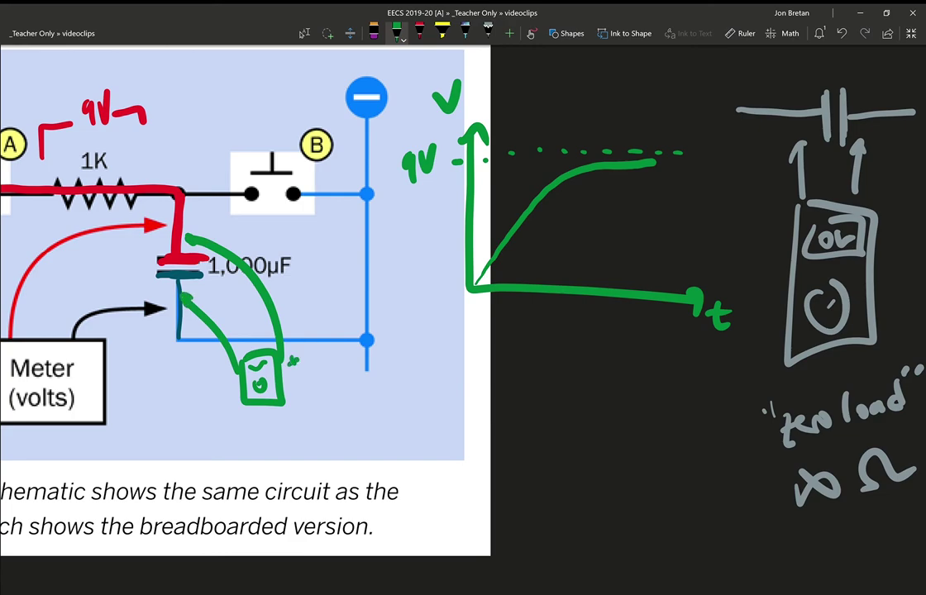
pyautogui.moveTo(220, 379); pyautogui.dragTo(230, 376)
# - Draw a circled "A" in pink on the junction above the capacitor to represent an ammeter
pyautogui.scroll(-1, 463, 314)
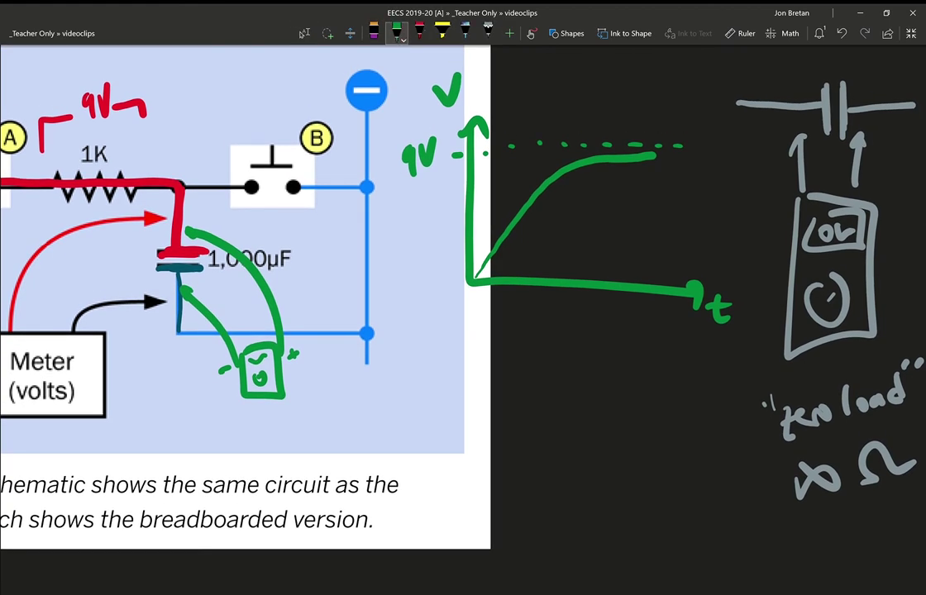
pyautogui.click(397, 33)
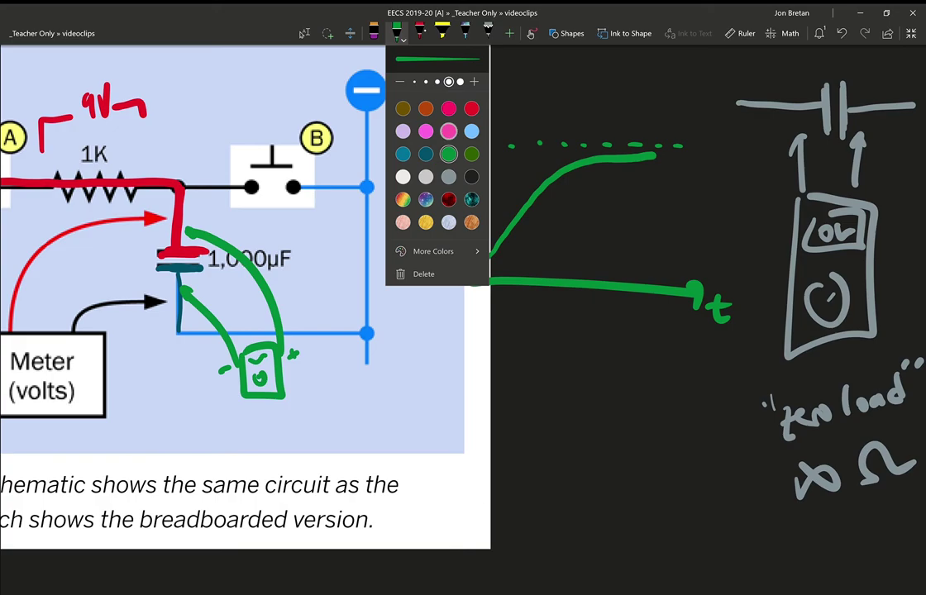
pyautogui.click(449, 132)
pyautogui.click(601, 465)
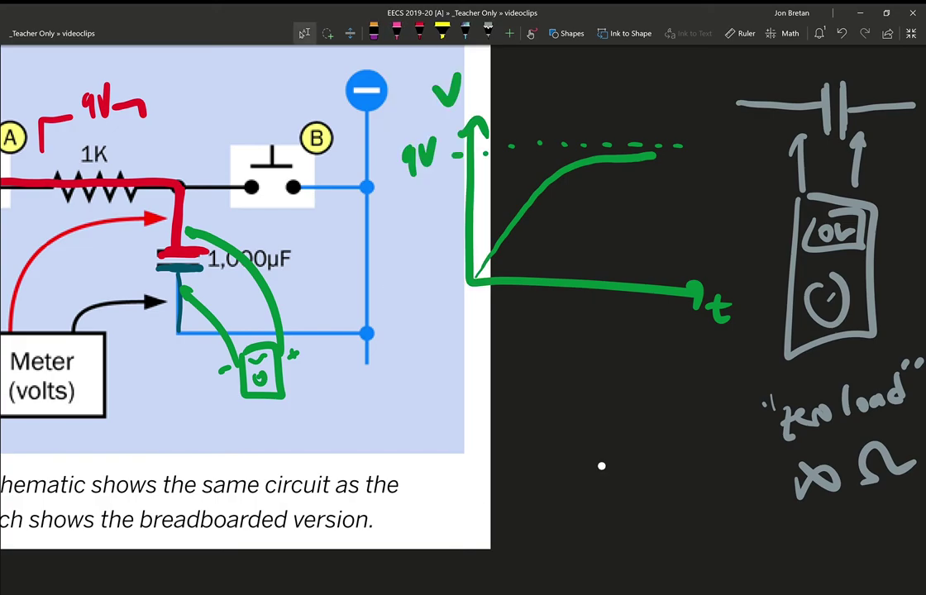
pyautogui.moveTo(601, 464)
pyautogui.mouseDown()
pyautogui.moveTo(784, 467)
pyautogui.moveTo(763, 466)
pyautogui.mouseUp()
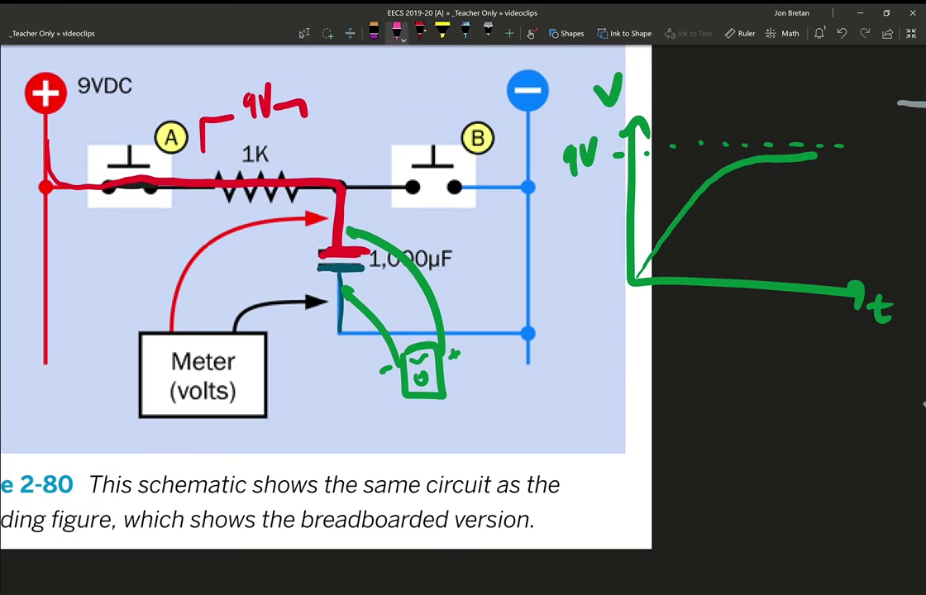
pyautogui.moveTo(334, 182)
pyautogui.mouseDown()
pyautogui.moveTo(331, 195)
pyautogui.moveTo(353, 191)
pyautogui.mouseUp()
pyautogui.moveTo(334, 182)
pyautogui.mouseDown()
pyautogui.moveTo(347, 182)
pyautogui.moveTo(361, 158)
pyautogui.moveTo(317, 160)
pyautogui.mouseUp()
# - Label the vertical graph axis "I" in pink and plot a pink current curve decaying towards the time axis
pyautogui.moveTo(745, 463); pyautogui.dragTo(682, 463)
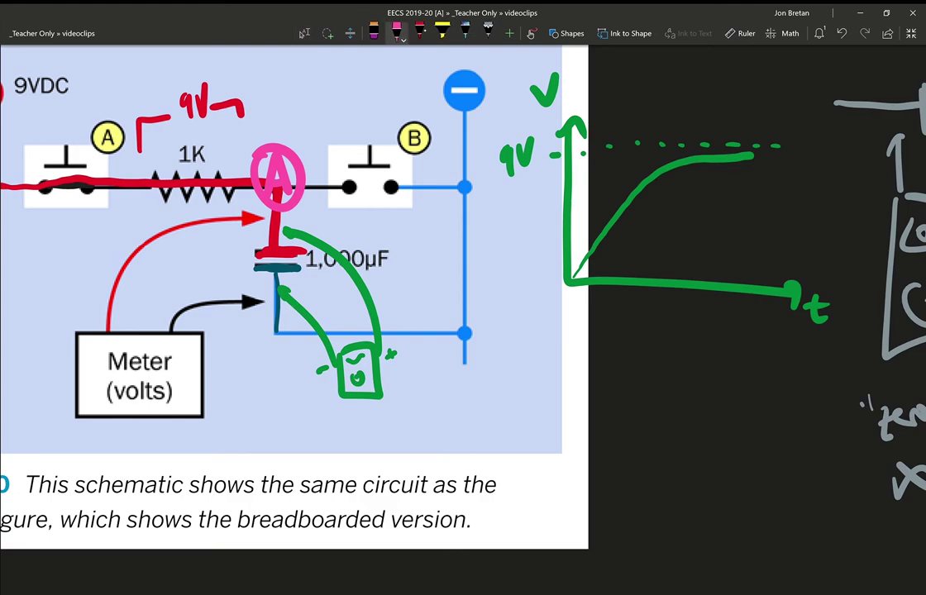
pyautogui.moveTo(592, 75)
pyautogui.mouseDown()
pyautogui.moveTo(590, 98)
pyautogui.moveTo(604, 73)
pyautogui.moveTo(607, 91)
pyautogui.mouseUp()
pyautogui.moveTo(569, 172)
pyautogui.mouseDown()
pyautogui.moveTo(589, 215)
pyautogui.moveTo(627, 247)
pyautogui.moveTo(752, 290)
pyautogui.mouseUp()
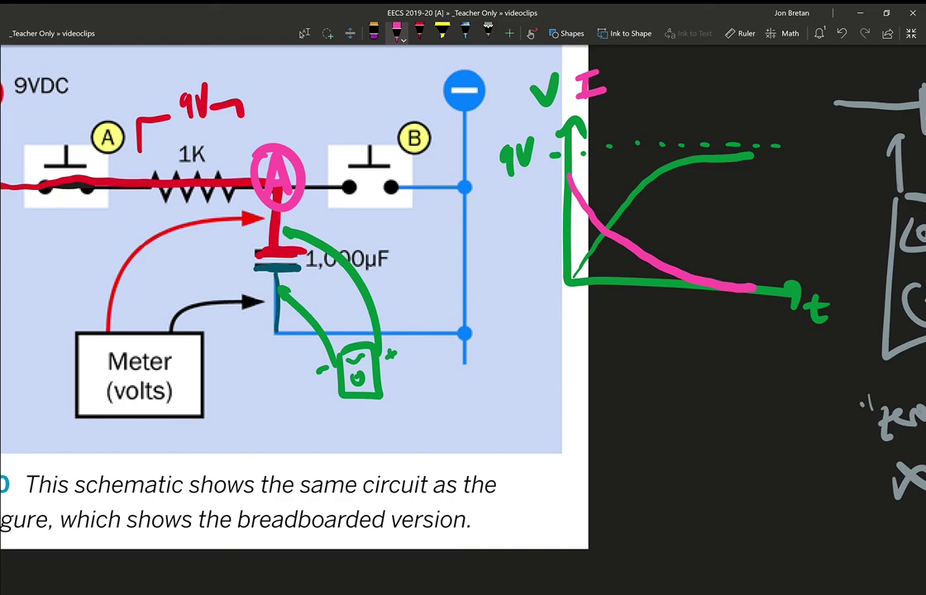
pyautogui.click(570, 174)
# - Write the equation I = 9V/1kΩ in pink below the graph
pyautogui.moveTo(482, 401); pyautogui.dragTo(487, 421)
pyautogui.moveTo(469, 409)
pyautogui.mouseDown()
pyautogui.moveTo(491, 397)
pyautogui.moveTo(499, 422)
pyautogui.moveTo(513, 398)
pyautogui.mouseUp()
pyautogui.moveTo(507, 410); pyautogui.dragTo(516, 405)
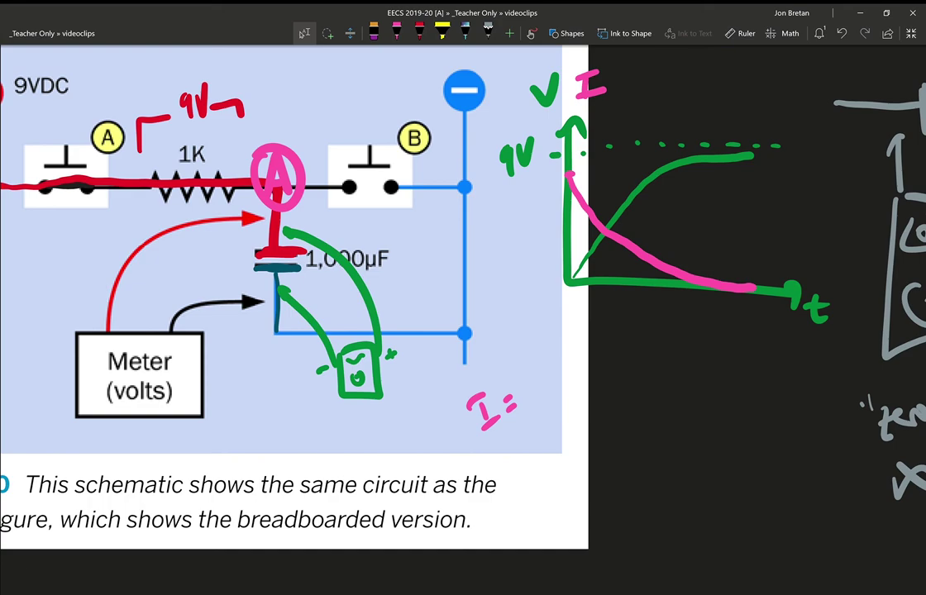
pyautogui.click(397, 31)
pyautogui.moveTo(523, 366)
pyautogui.mouseDown()
pyautogui.moveTo(530, 382)
pyautogui.moveTo(546, 357)
pyautogui.mouseUp()
pyautogui.moveTo(534, 398); pyautogui.dragTo(566, 373)
pyautogui.moveTo(542, 419)
pyautogui.mouseDown()
pyautogui.moveTo(549, 434)
pyautogui.moveTo(559, 430)
pyautogui.mouseUp()
pyautogui.moveTo(565, 411)
pyautogui.mouseDown()
pyautogui.moveTo(571, 423)
pyautogui.moveTo(611, 406)
pyautogui.moveTo(587, 418)
pyautogui.mouseUp()
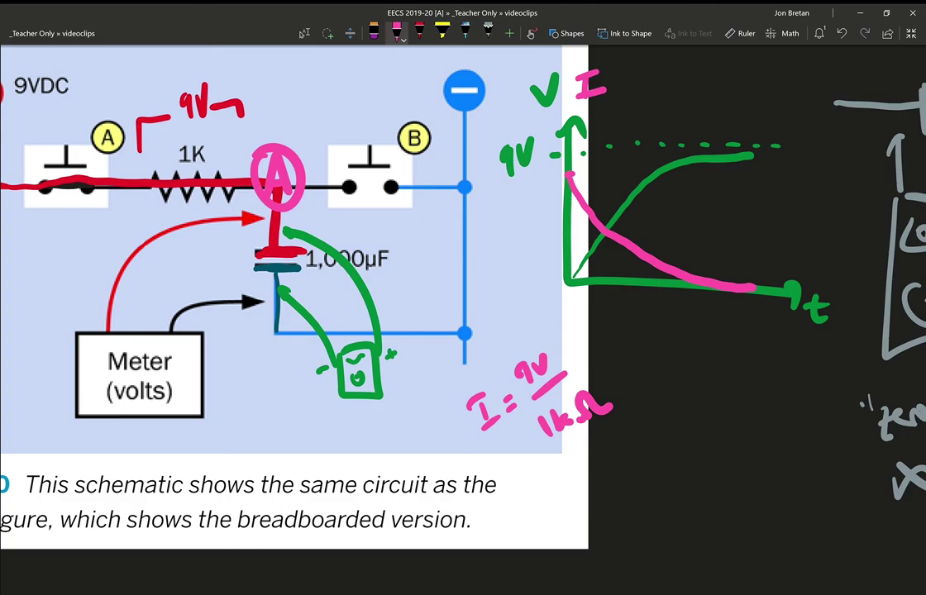
# - Close switch B in dark teal and trace the path from the capacitor's upper plate through it to the negative supply line
pyautogui.hscroll(-2, 463, 298)
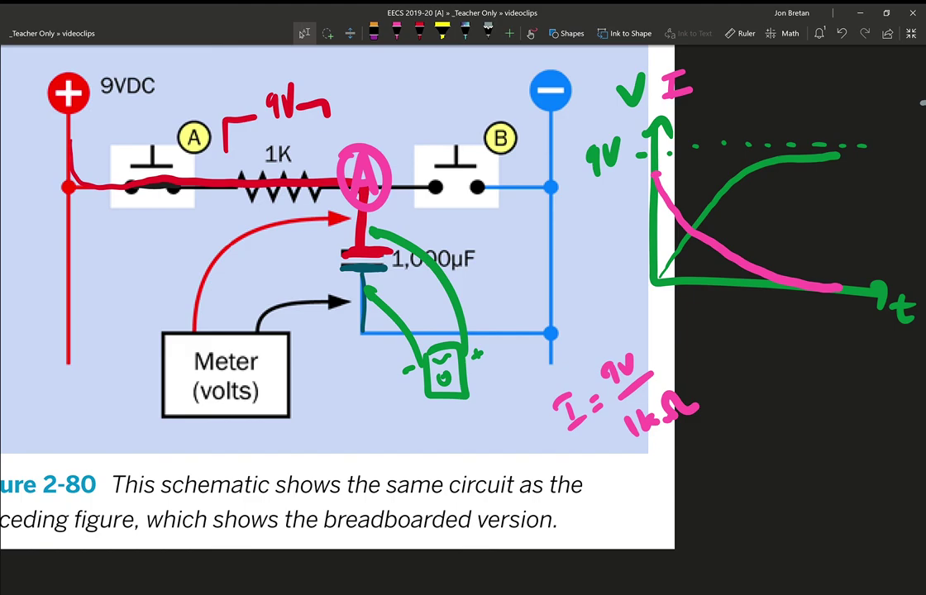
pyautogui.click(397, 32)
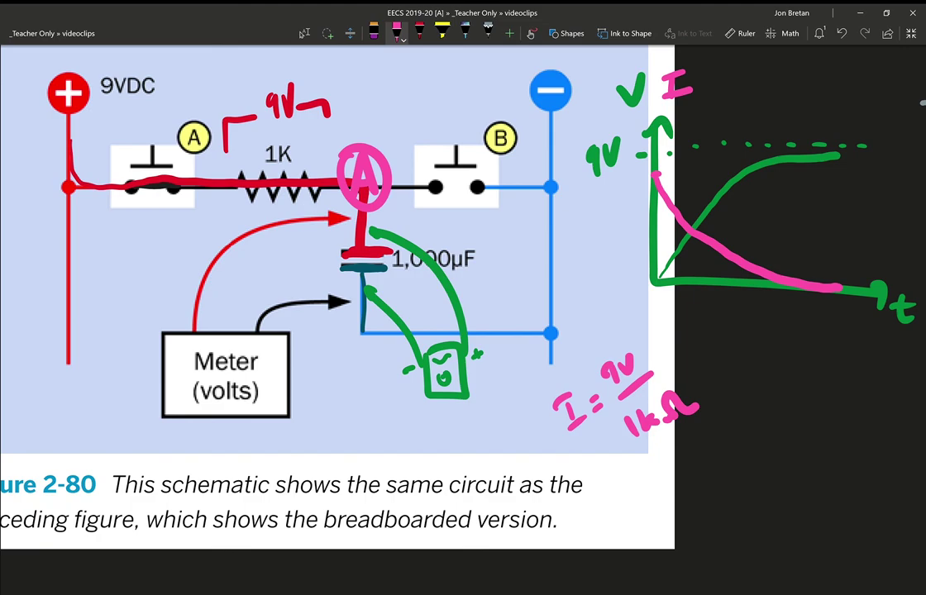
pyautogui.click(399, 34)
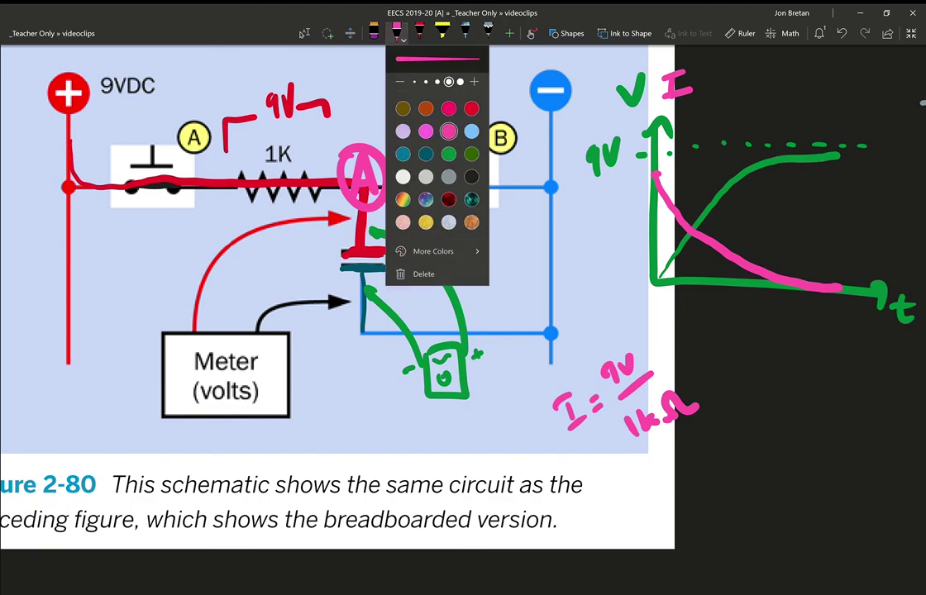
pyautogui.click(426, 154)
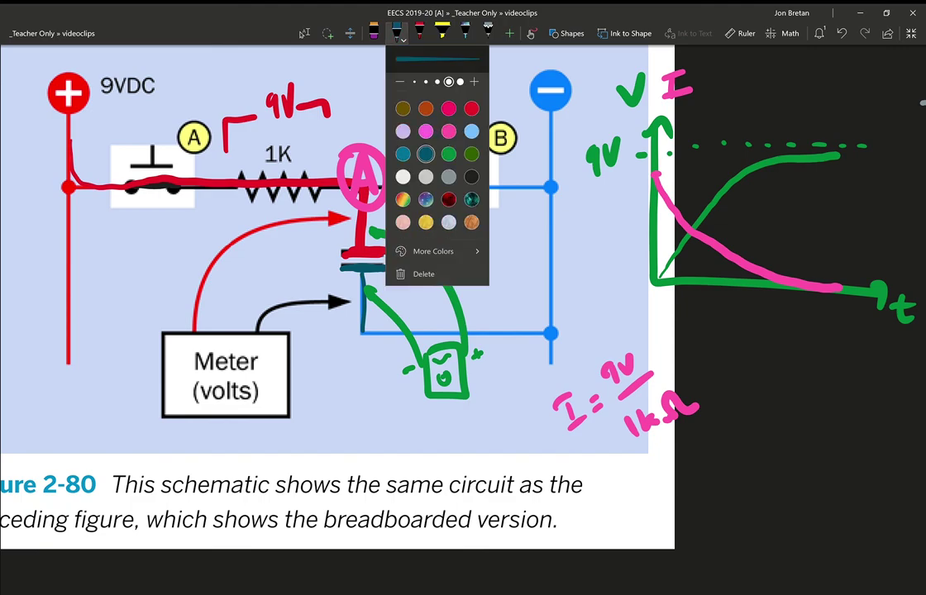
pyautogui.click(517, 232)
pyautogui.moveTo(434, 188); pyautogui.dragTo(484, 187)
pyautogui.moveTo(364, 251)
pyautogui.mouseDown()
pyautogui.moveTo(389, 249)
pyautogui.moveTo(366, 206)
pyautogui.moveTo(433, 187)
pyautogui.moveTo(553, 187)
pyautogui.mouseUp()
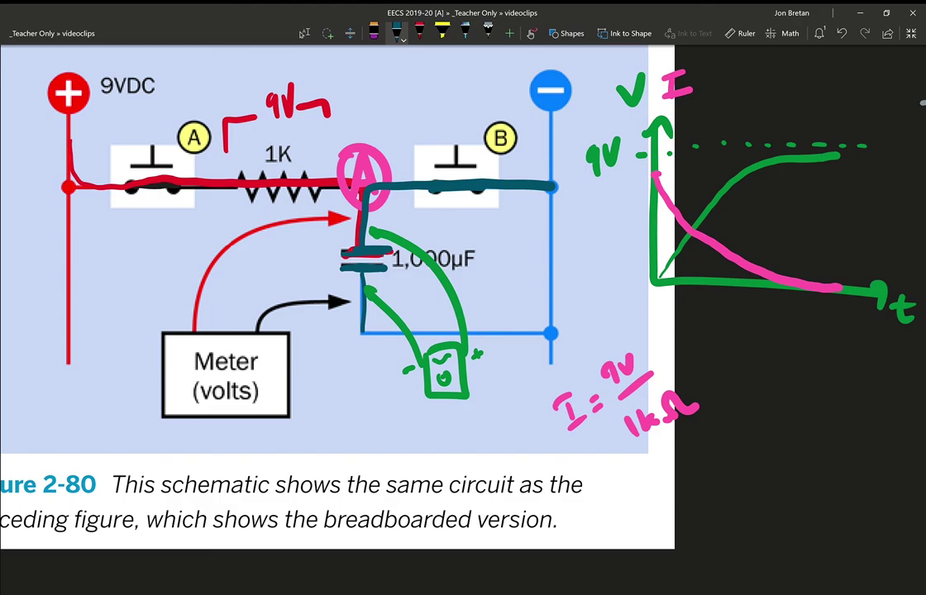
pyautogui.moveTo(311, 277); pyautogui.dragTo(312, 290)
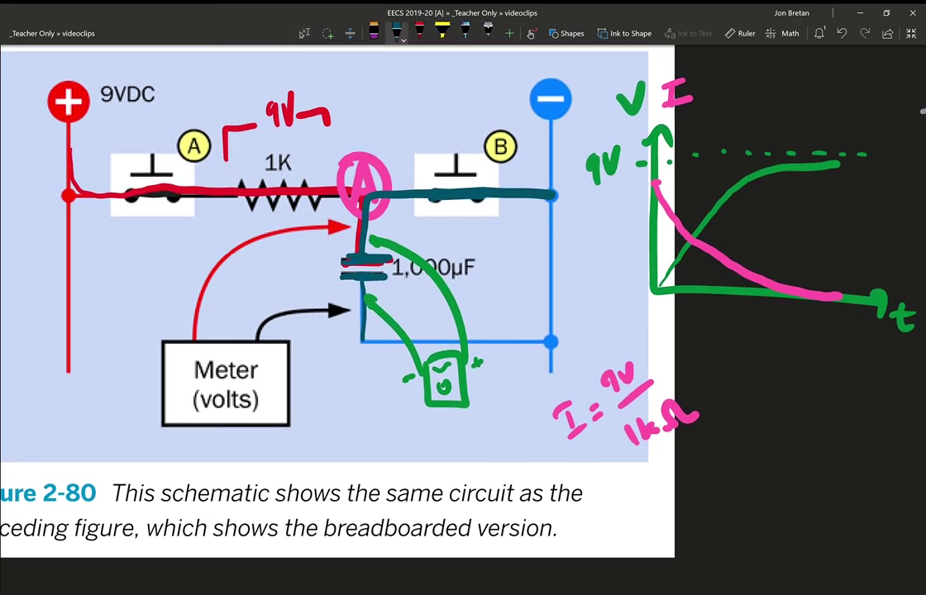